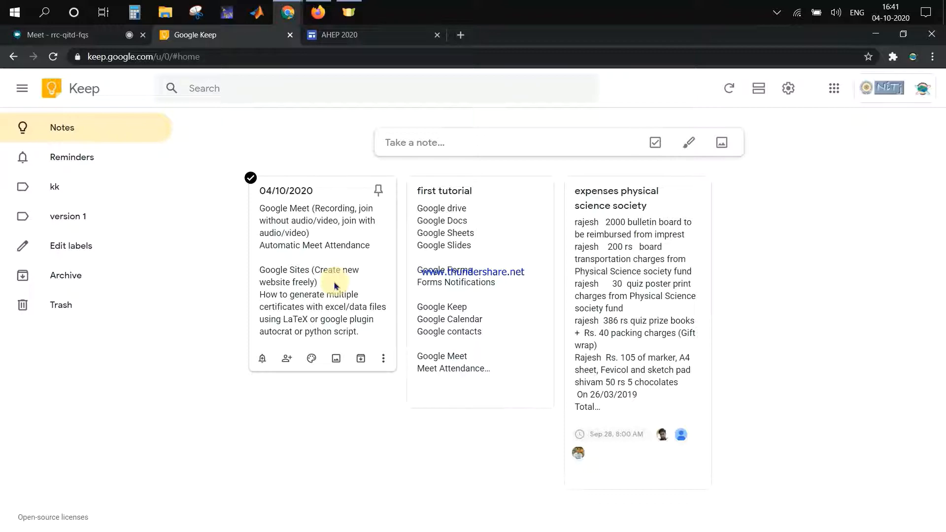
Search the web for google sheets in a new browser tab and create a blank spreadsheet in Google Sheets.
{"action": "left_click", "coordinate": [348, 34]}
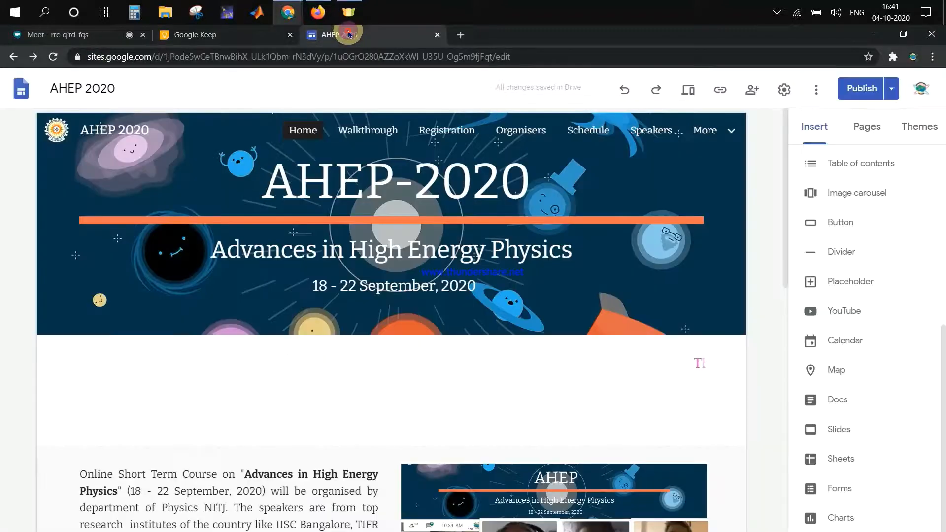
{"action": "left_click", "coordinate": [461, 34]}
{"action": "type", "text": "g"}
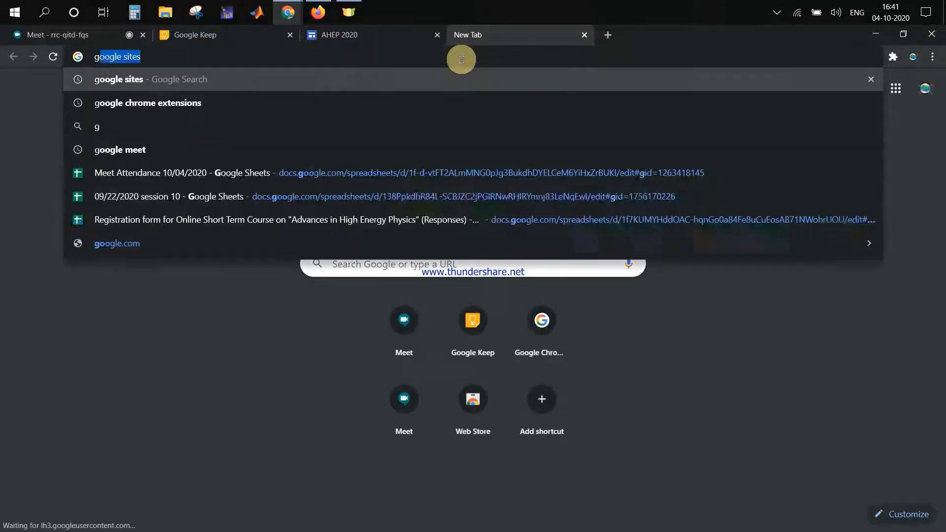
{"action": "type", "text": "oogle sheetts"}
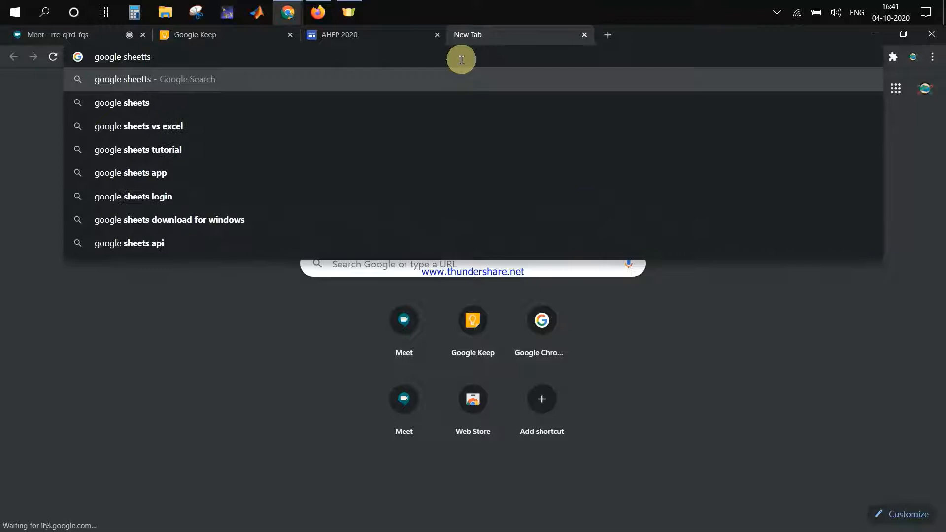
{"action": "key", "text": "BackSpace"}
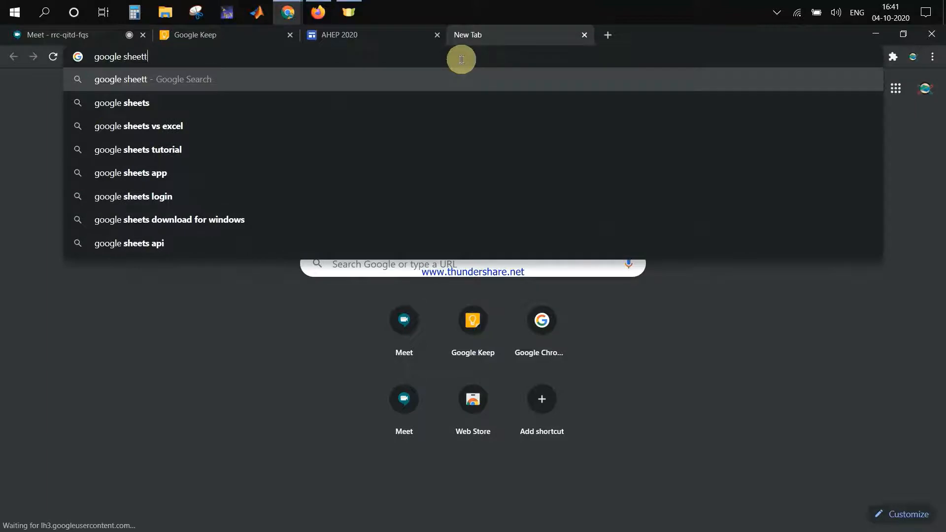
{"action": "type", "text": "s"}
{"action": "key", "text": "Return"}
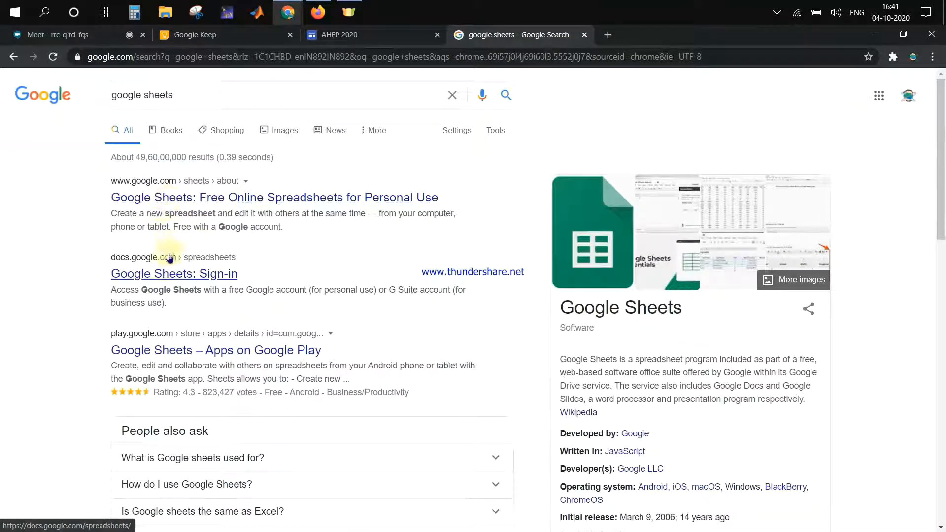
{"action": "left_click", "coordinate": [160, 273]}
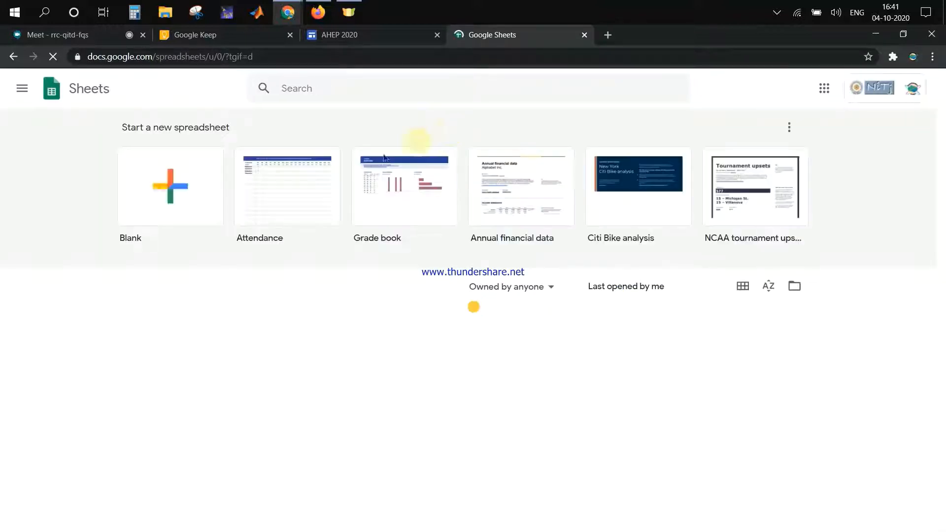
{"action": "left_click", "coordinate": [188, 189]}
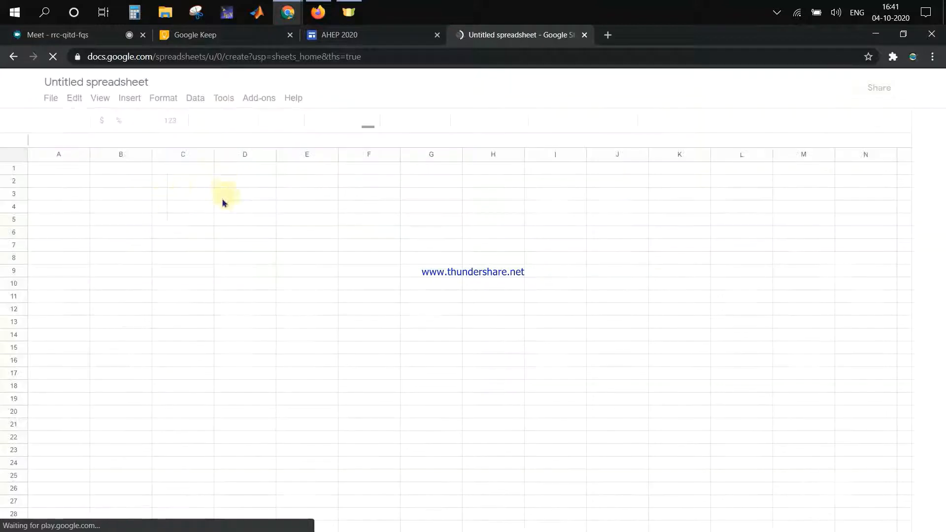
Enter the column headers Name in cell A1 and Institute in cell B1.
{"action": "double_click", "coordinate": [58, 168]}
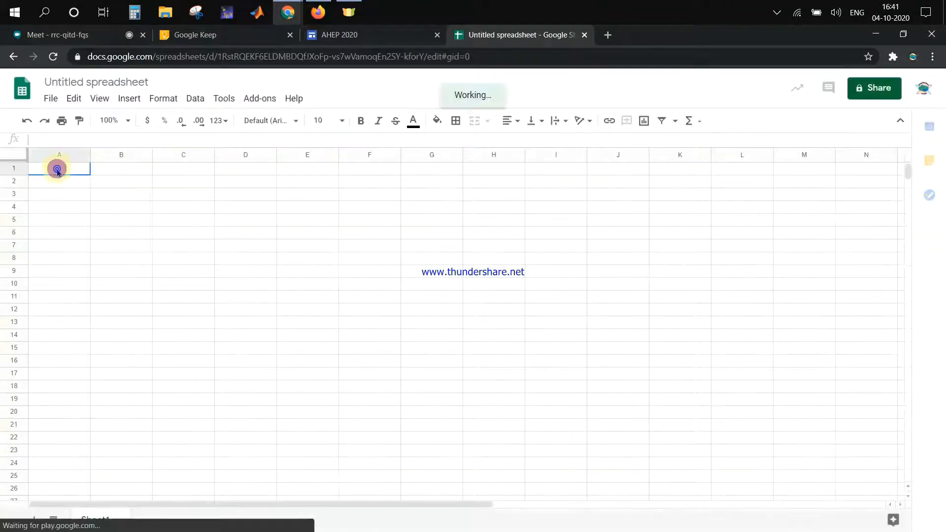
{"action": "type", "text": "Name"}
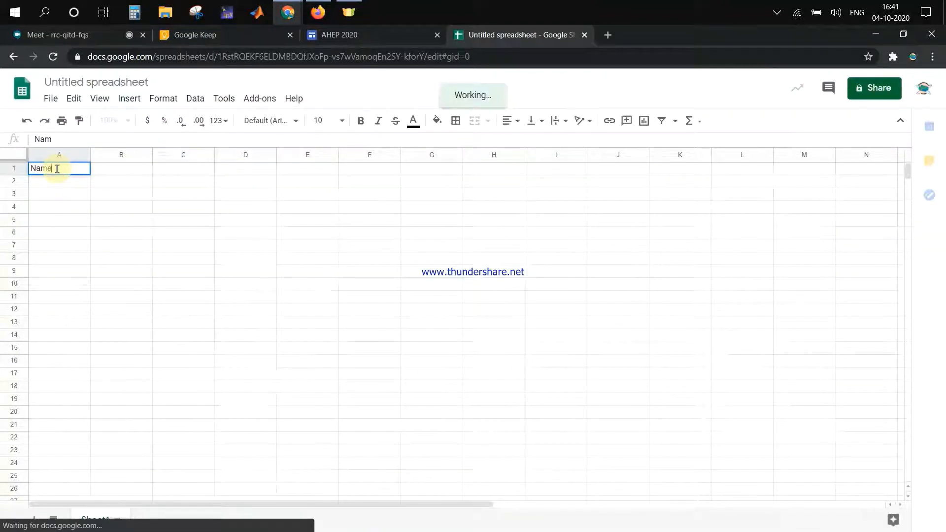
{"action": "double_click", "coordinate": [125, 168]}
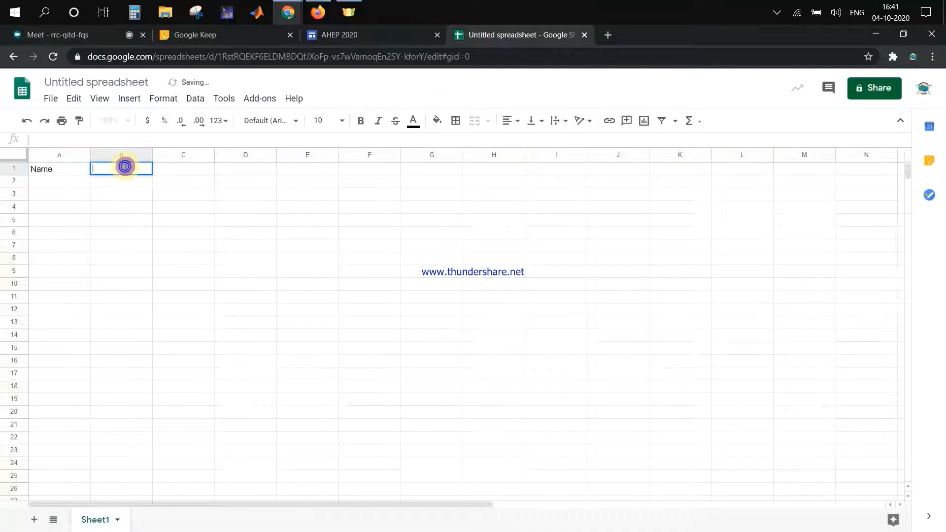
{"action": "type", "text": "Institu"}
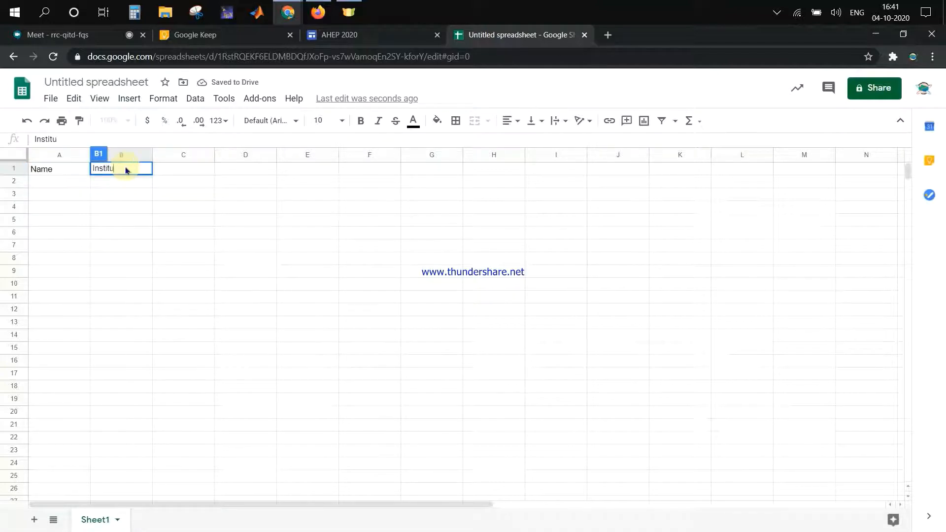
{"action": "type", "text": "te"}
Enter three participants' first names in cells A2 to A4 under the Name header.
{"action": "left_click", "coordinate": [57, 180]}
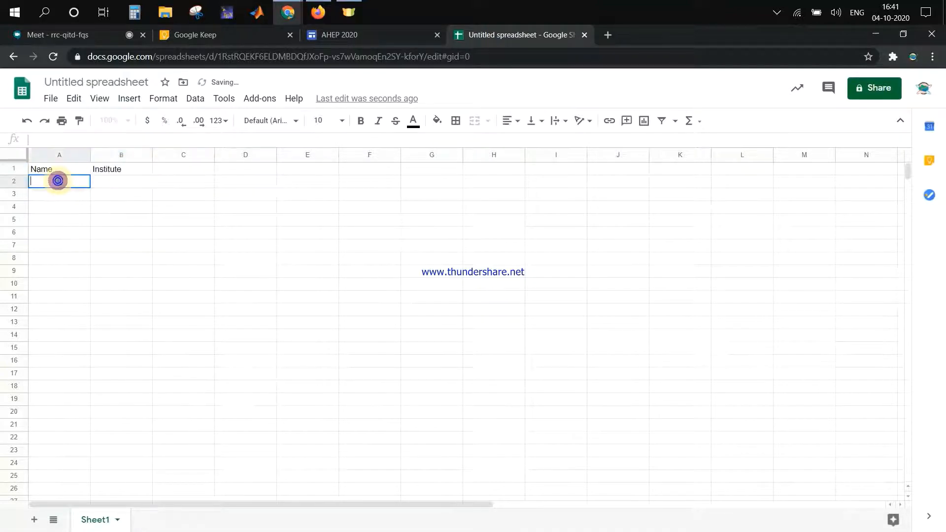
{"action": "type", "text": "Rajesh"}
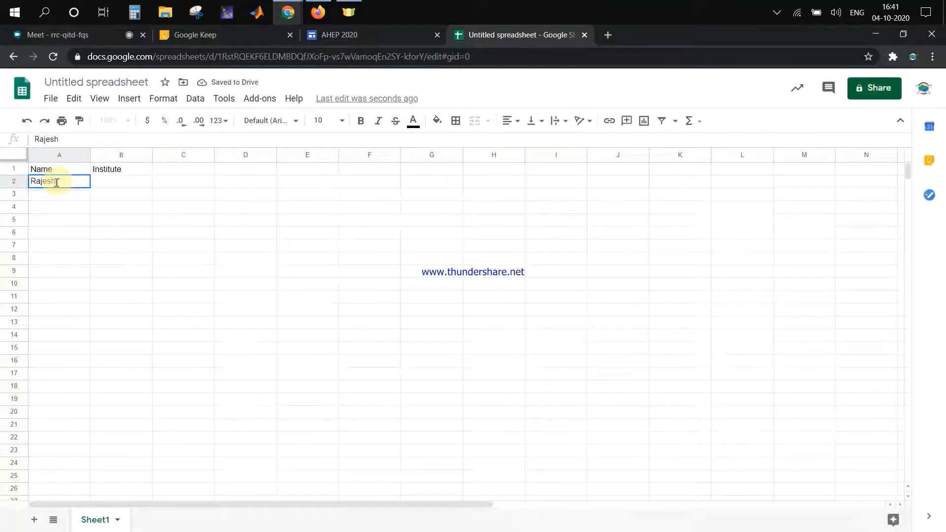
{"action": "left_click", "coordinate": [45, 196]}
{"action": "type", "text": "Ashwani"}
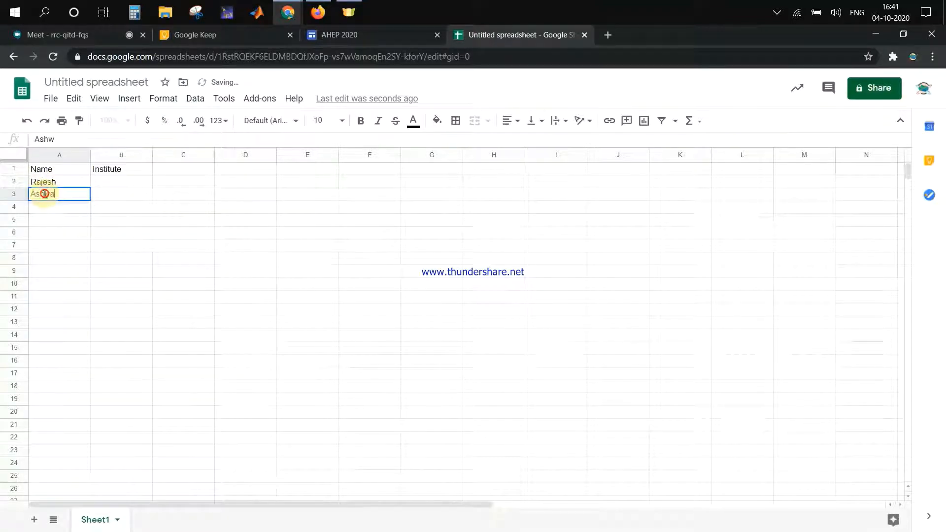
{"action": "left_click", "coordinate": [59, 207]}
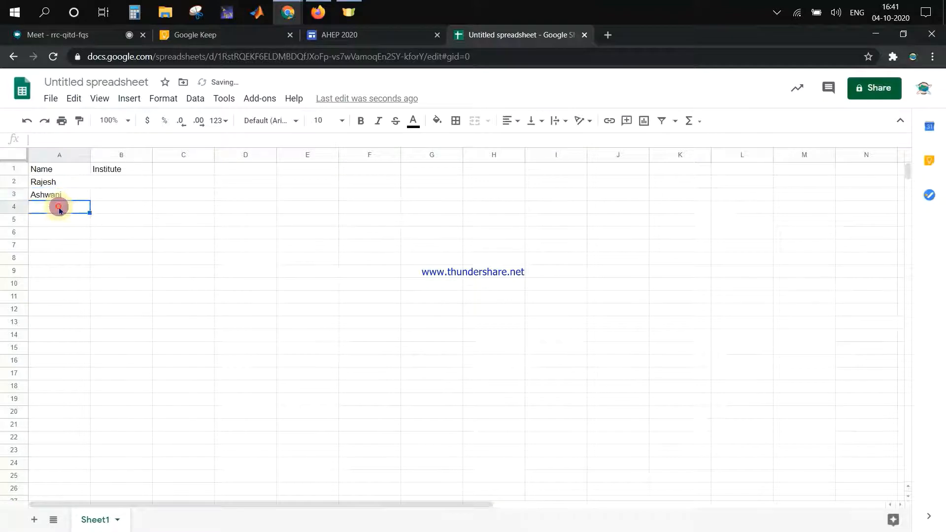
{"action": "type", "text": "Bharti"}
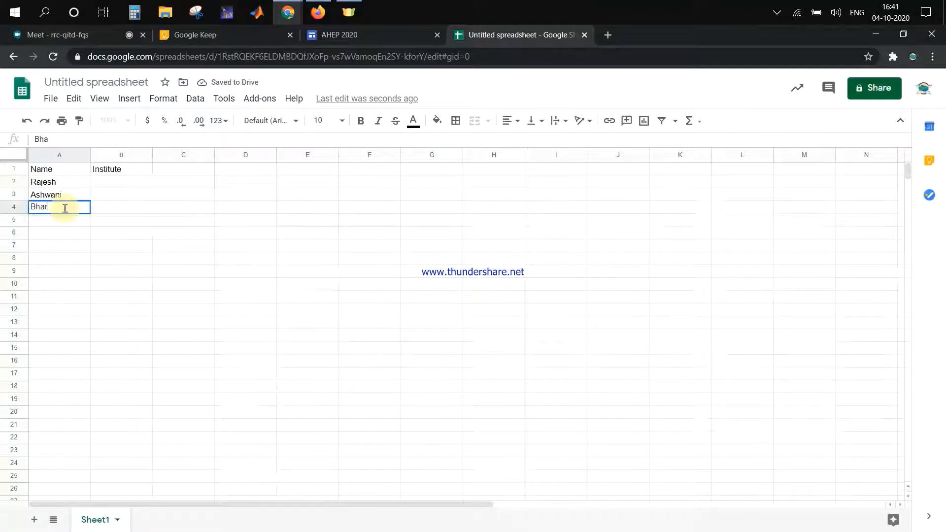
Enter the placeholder XX XX XX in cell B2 and fill it down to B4.
{"action": "left_click", "coordinate": [110, 181]}
{"action": "type", "text": "NIT"}
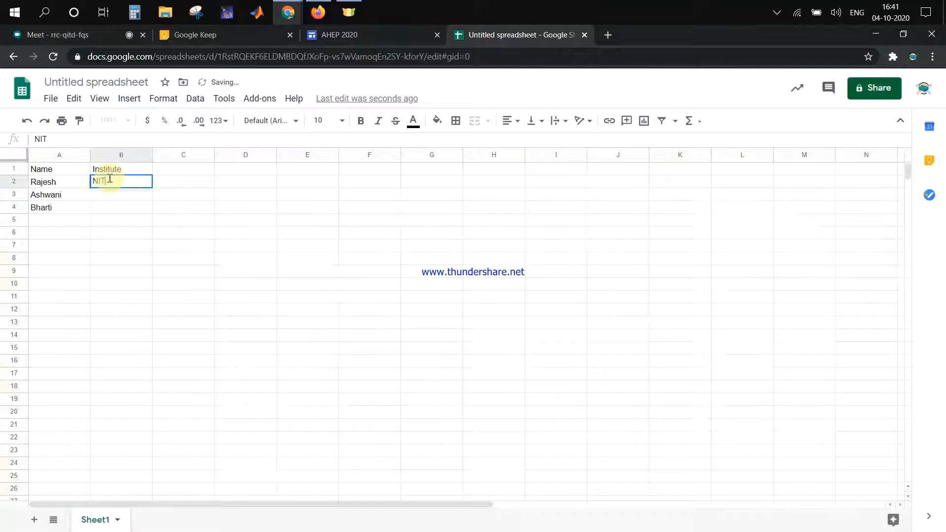
{"action": "type", "text": "XX"}
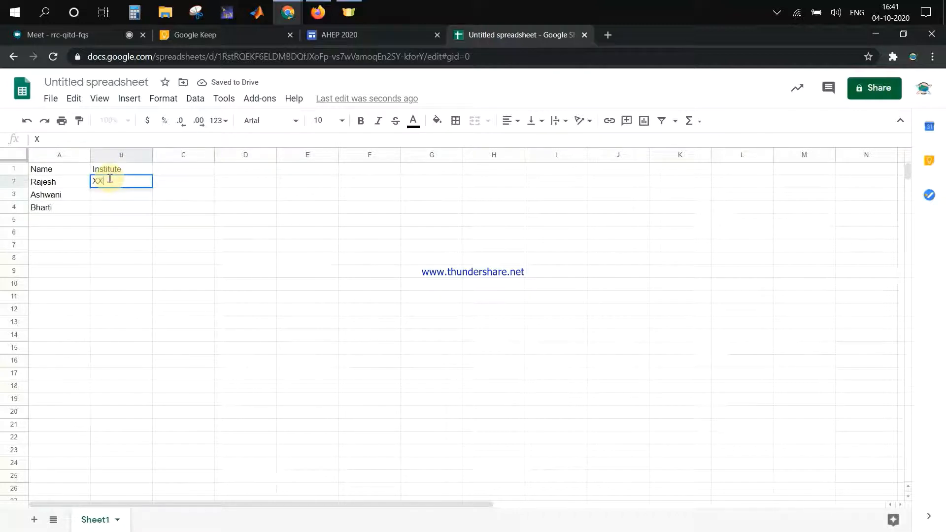
{"action": "type", "text": " XX XX"}
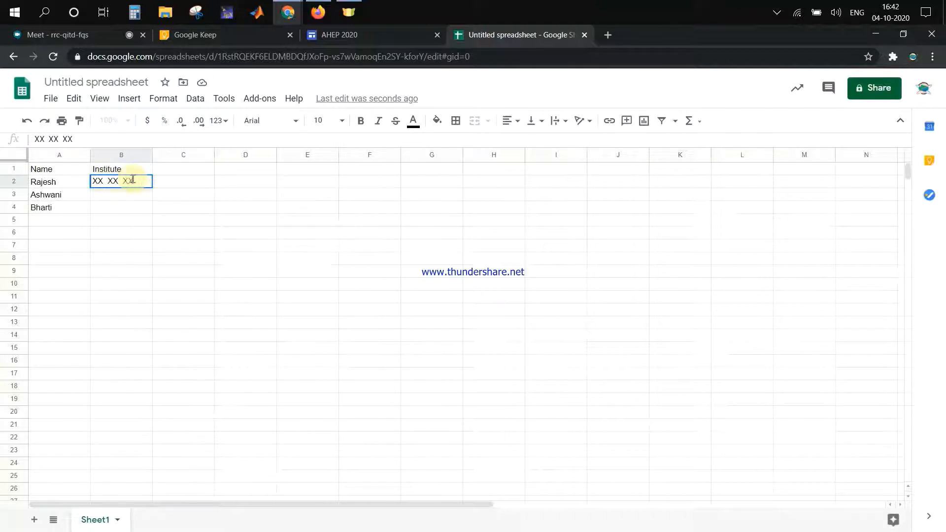
{"action": "left_click", "coordinate": [117, 219]}
{"action": "left_click", "coordinate": [130, 187]}
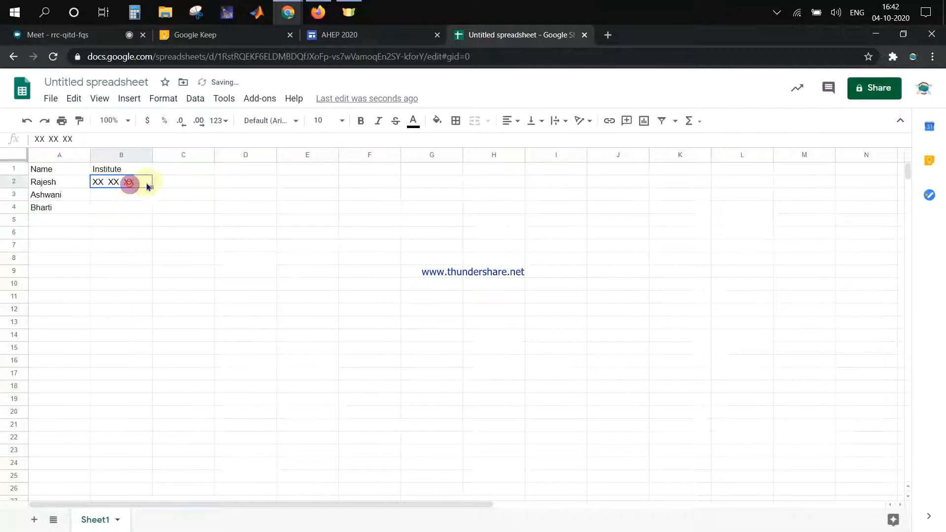
{"action": "left_click_drag", "start_coordinate": [152, 188], "coordinate": [153, 210]}
{"action": "left_click", "coordinate": [196, 245]}
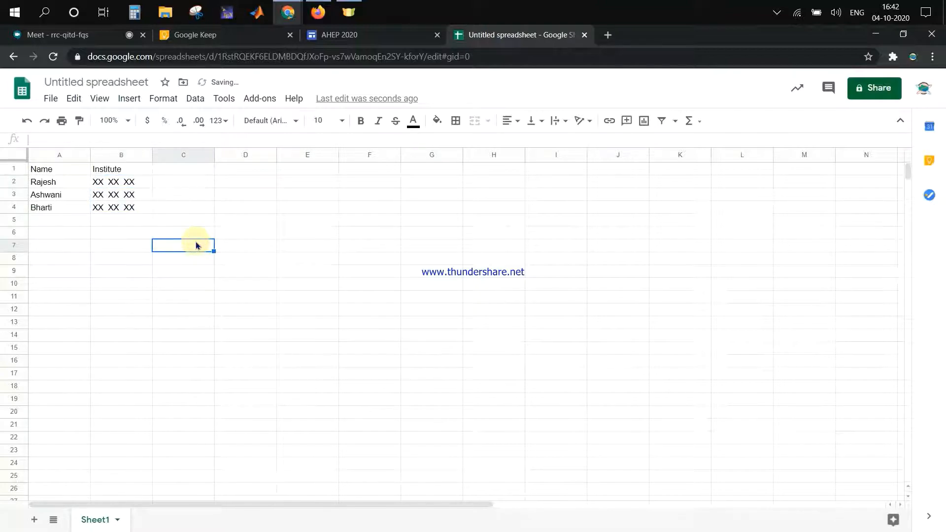
Rename the untitled spreadsheet as dummy auto.
{"action": "left_click", "coordinate": [81, 81]}
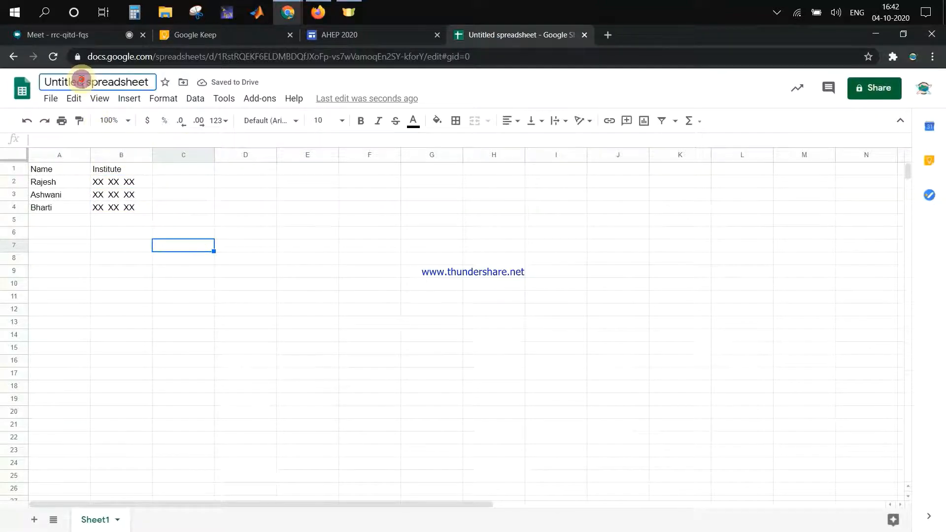
{"action": "type", "text": "dummy"}
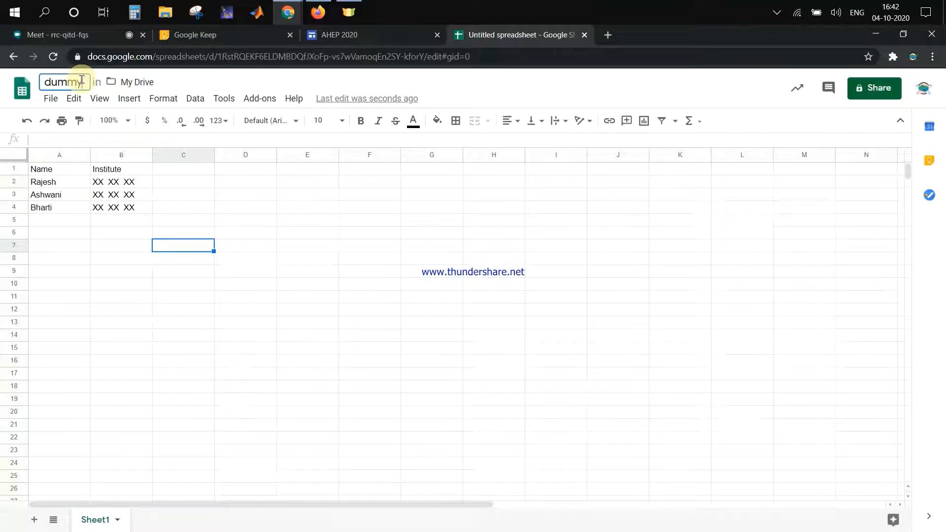
{"action": "type", "text": "-aut"}
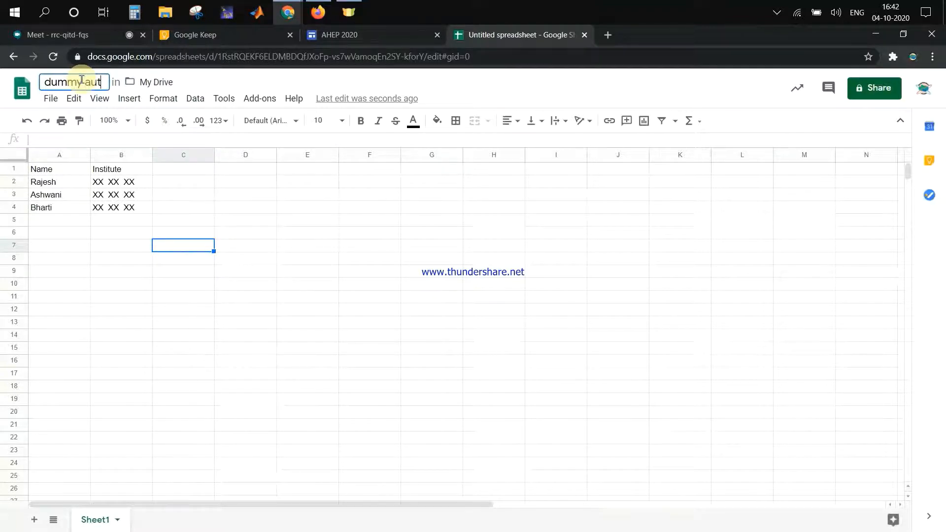
{"action": "type", "text": "o"}
{"action": "left_click", "coordinate": [266, 75]}
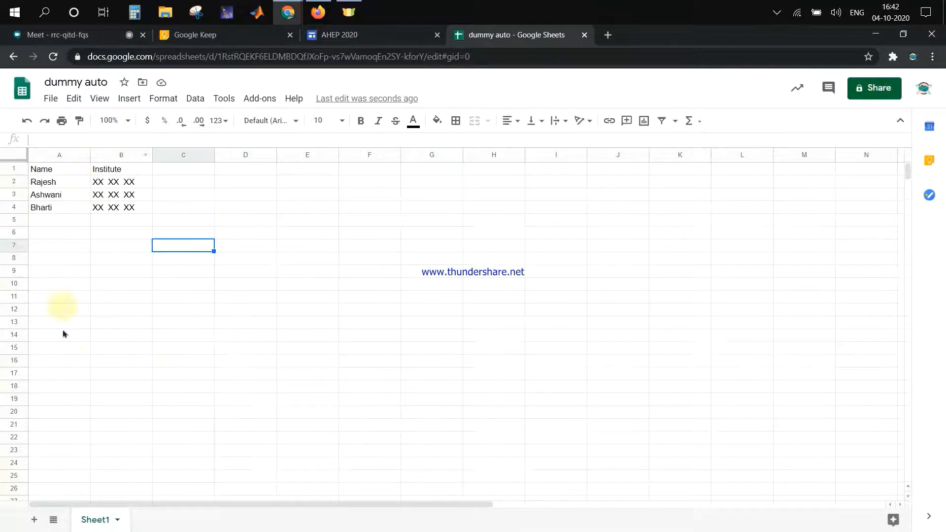
Fill the row 4 name and institute entries down to row 11 in columns A and B.
{"action": "left_click", "coordinate": [53, 210]}
{"action": "left_click_drag", "start_coordinate": [90, 212], "coordinate": [77, 300]}
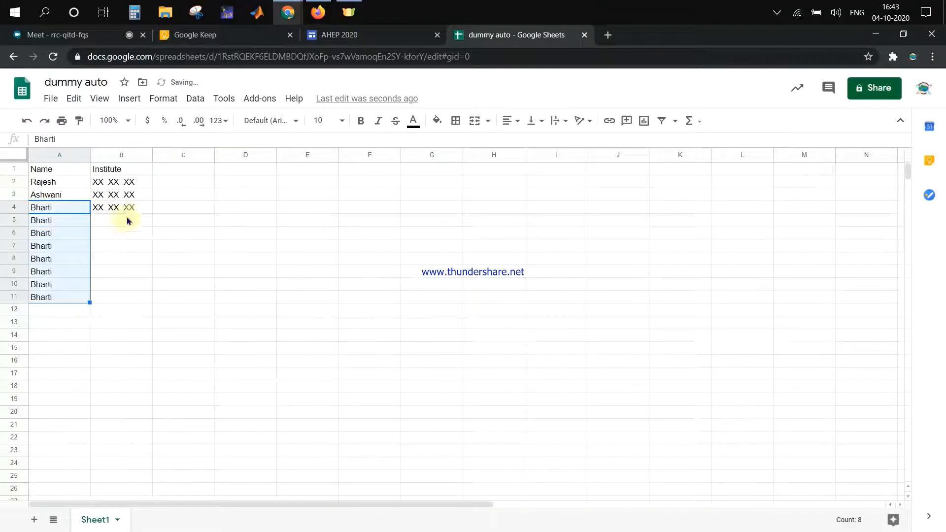
{"action": "left_click", "coordinate": [122, 211]}
{"action": "left_click_drag", "start_coordinate": [150, 213], "coordinate": [136, 297]}
{"action": "left_click", "coordinate": [238, 278]}
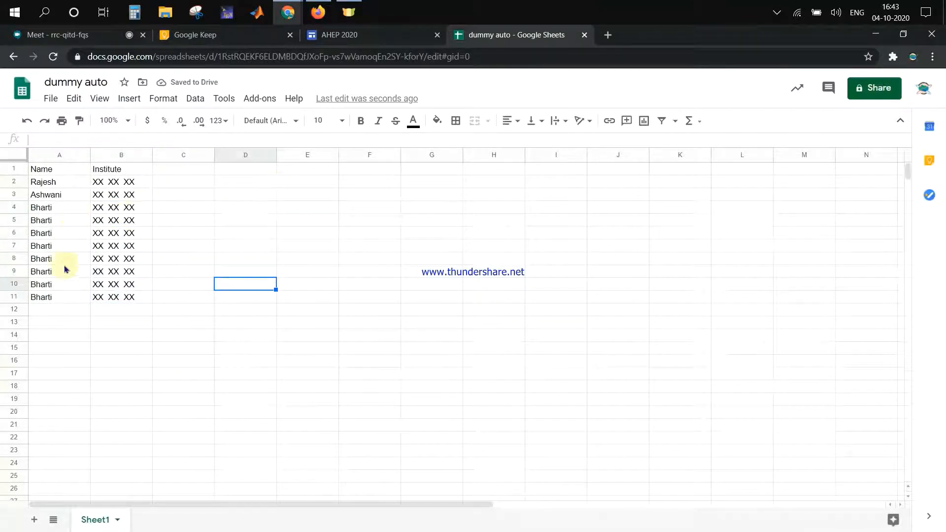
{"action": "left_click", "coordinate": [261, 100]}
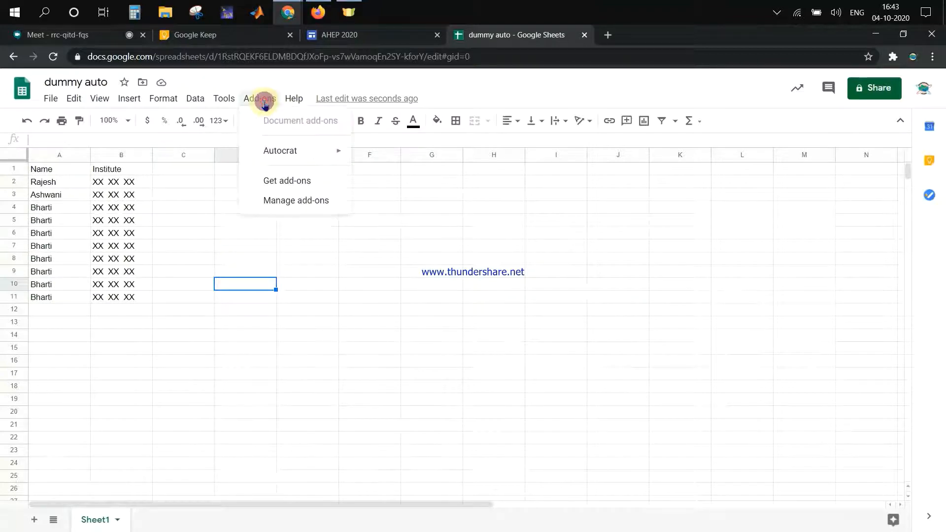
{"action": "mouse_move", "coordinate": [278, 151]}
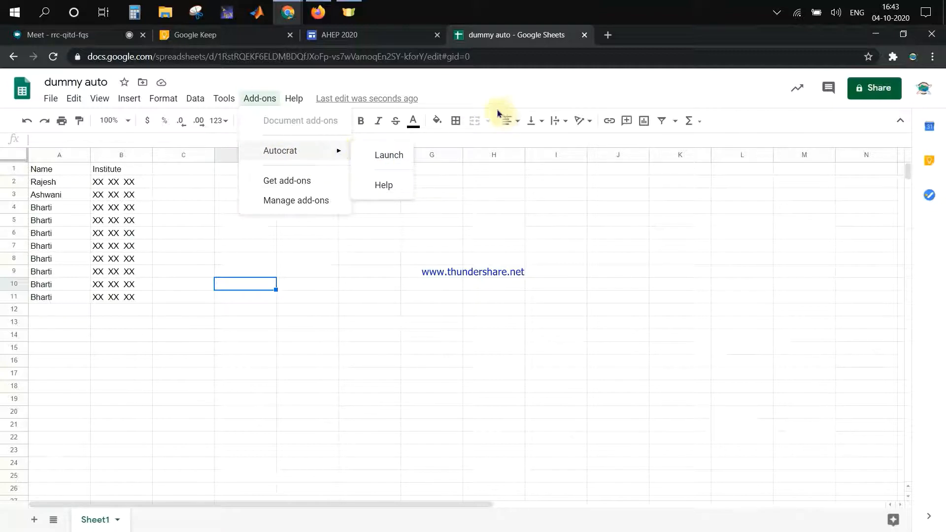
{"action": "left_click", "coordinate": [923, 87]}
{"action": "left_click", "coordinate": [783, 86]}
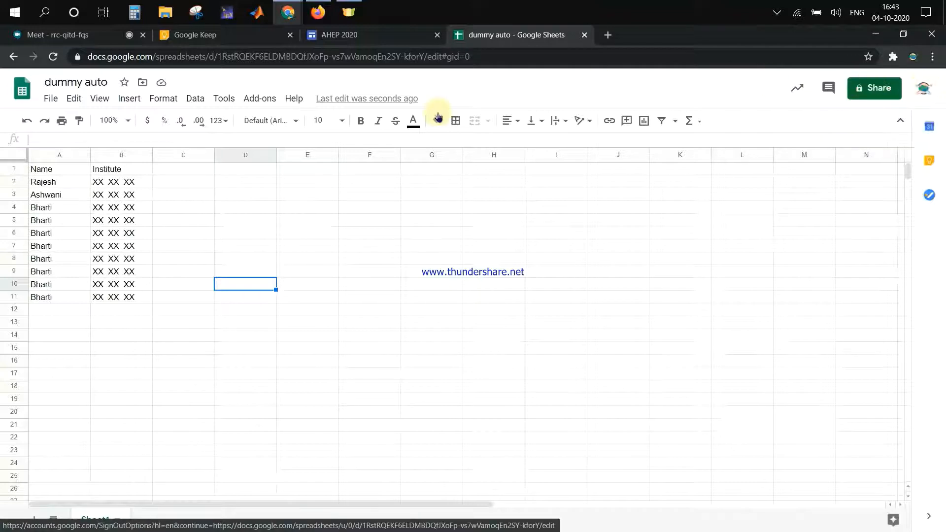
Look for the auto crat add-on in the G Suite Marketplace and close the marketplace.
{"action": "left_click", "coordinate": [259, 99]}
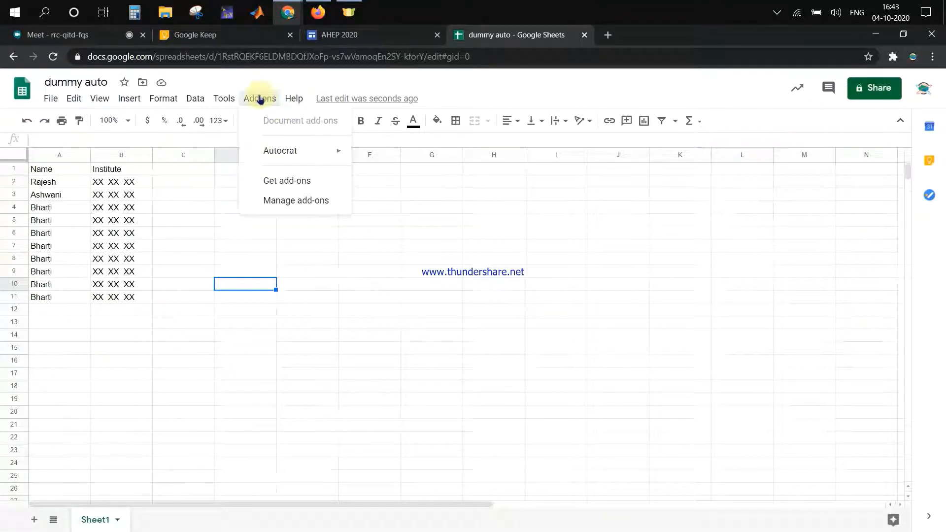
{"action": "left_click", "coordinate": [294, 183]}
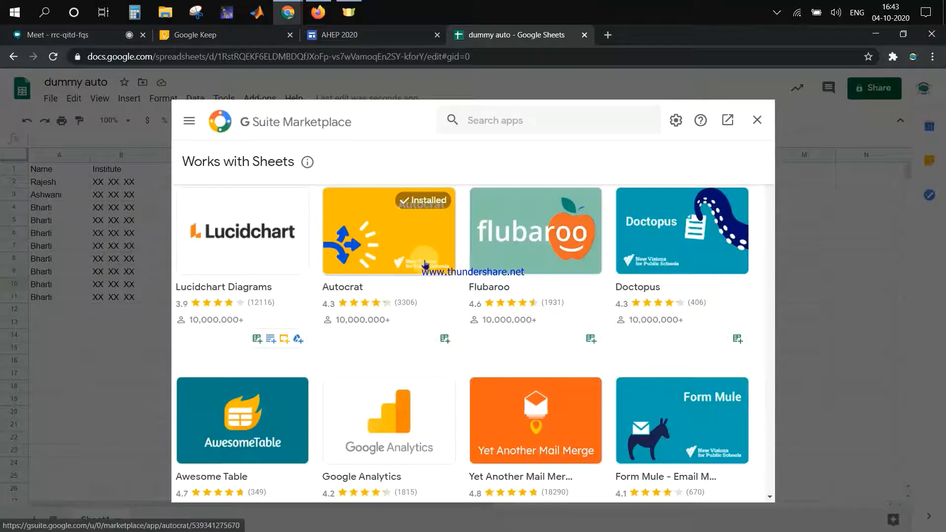
{"action": "left_click", "coordinate": [502, 120]}
{"action": "type", "text": "a"}
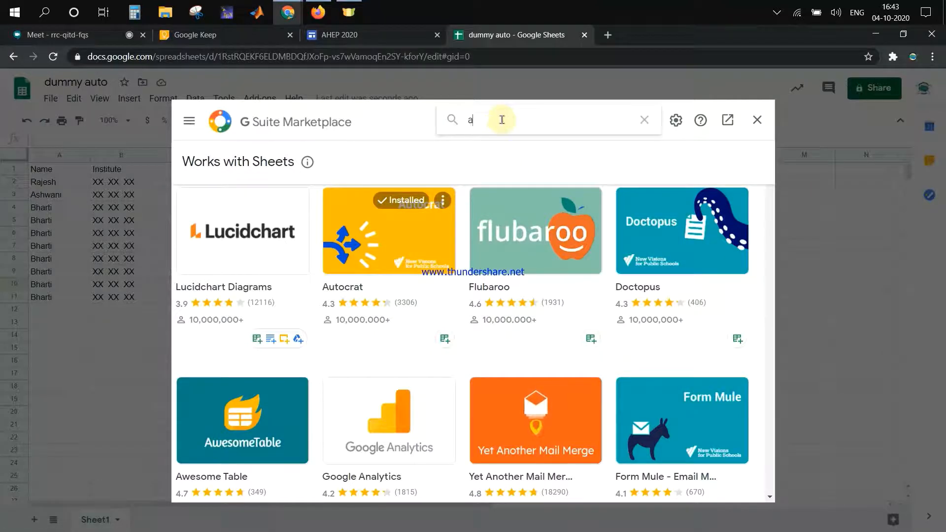
{"action": "type", "text": "uto crat"}
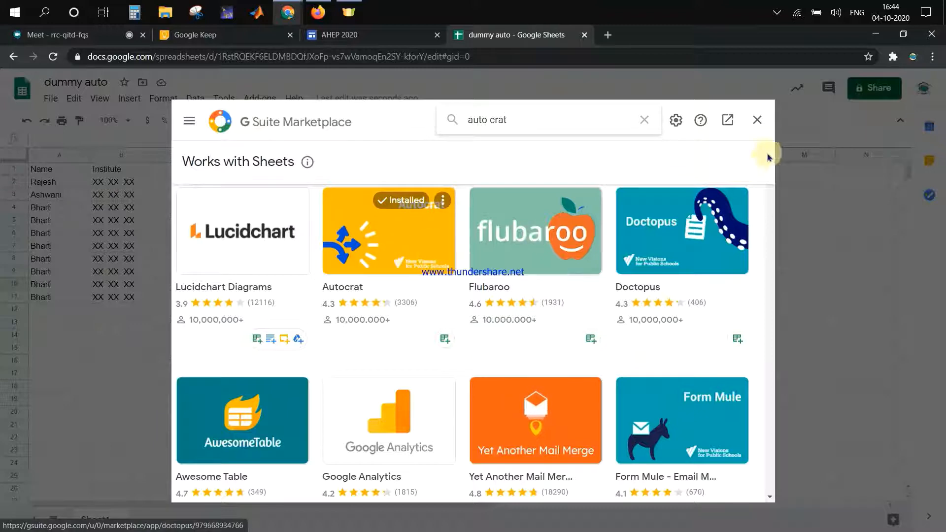
{"action": "left_click", "coordinate": [759, 120]}
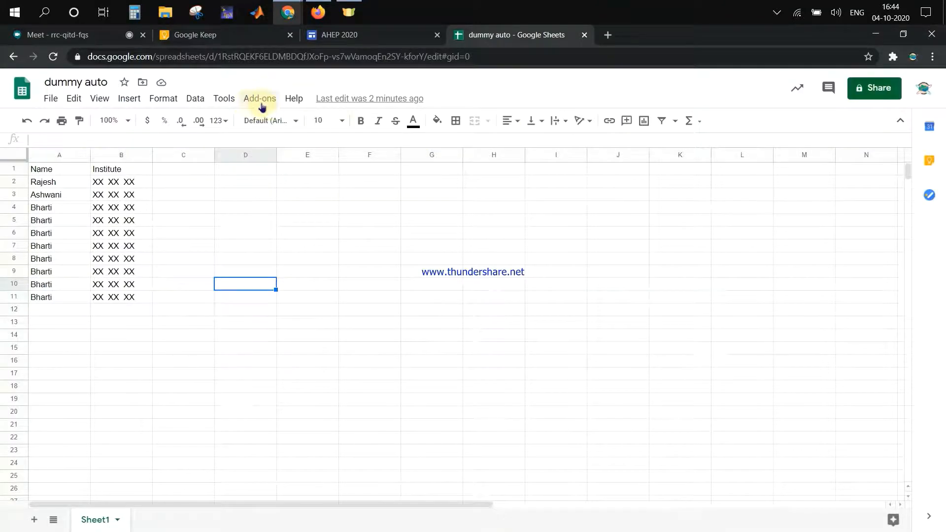
Launch the Autocrat add-on, continue to its authorization and choose the signed-in account.
{"action": "left_click", "coordinate": [261, 101]}
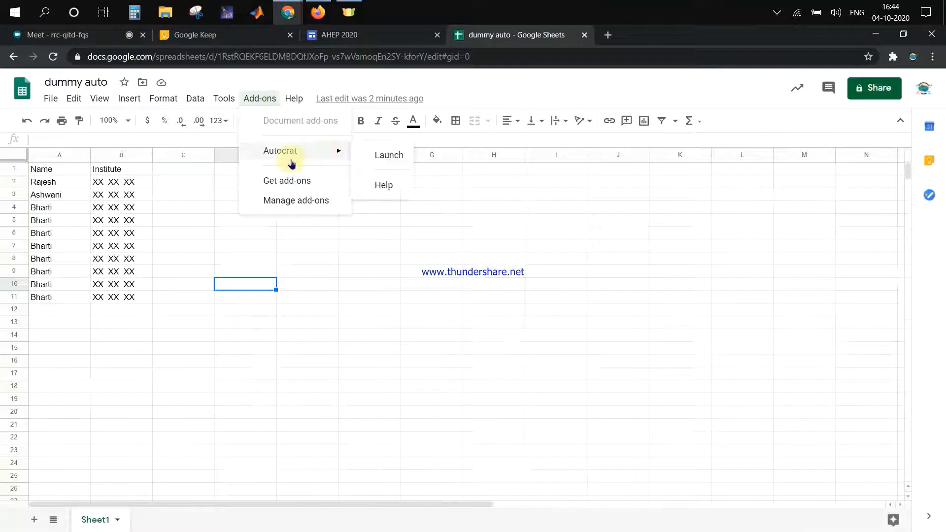
{"action": "mouse_move", "coordinate": [276, 154]}
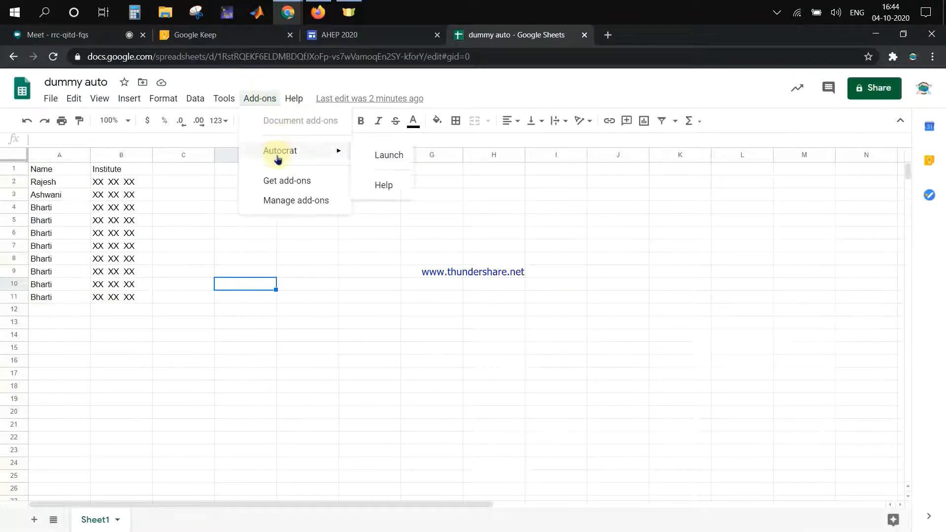
{"action": "left_click", "coordinate": [391, 157]}
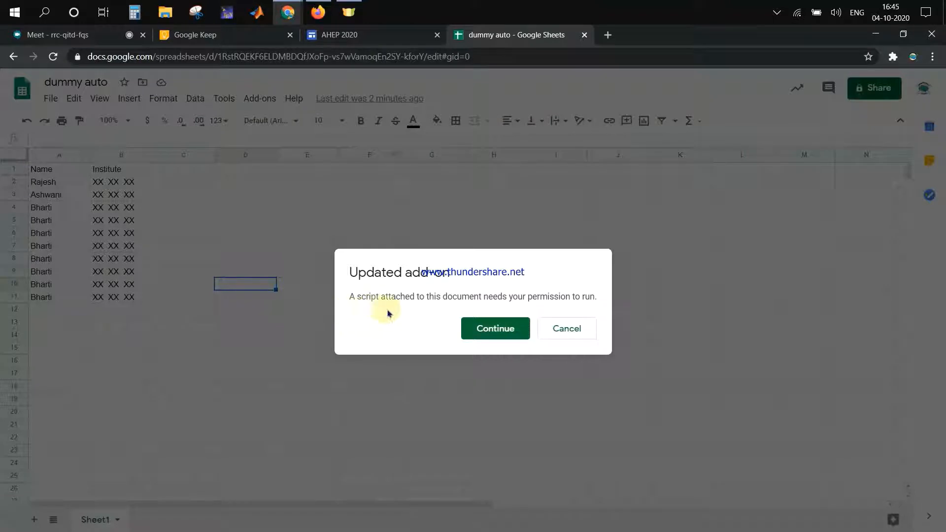
{"action": "left_click", "coordinate": [493, 329]}
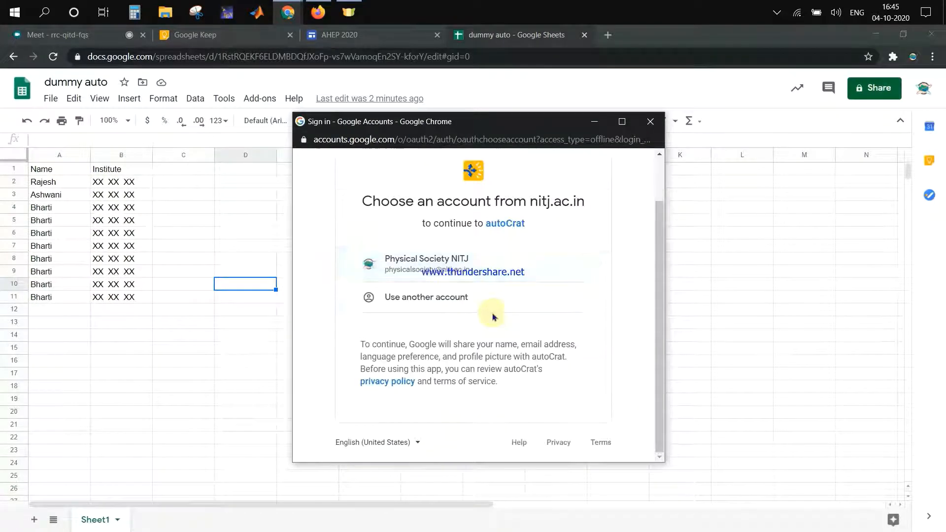
{"action": "left_click", "coordinate": [493, 317]}
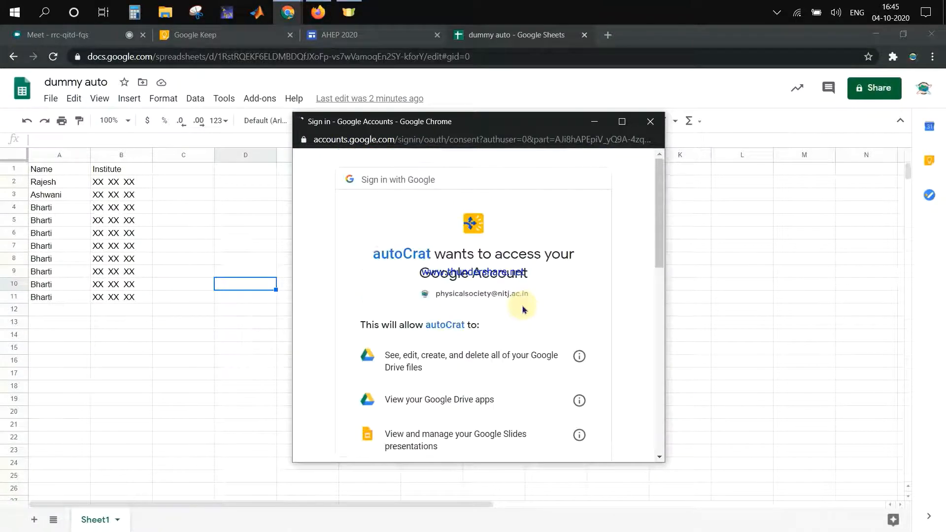
Review the permissions autoCrat requests for the Google account and allow access.
{"action": "scroll", "coordinate": [515, 326], "scroll_direction": "down", "scroll_amount": 2}
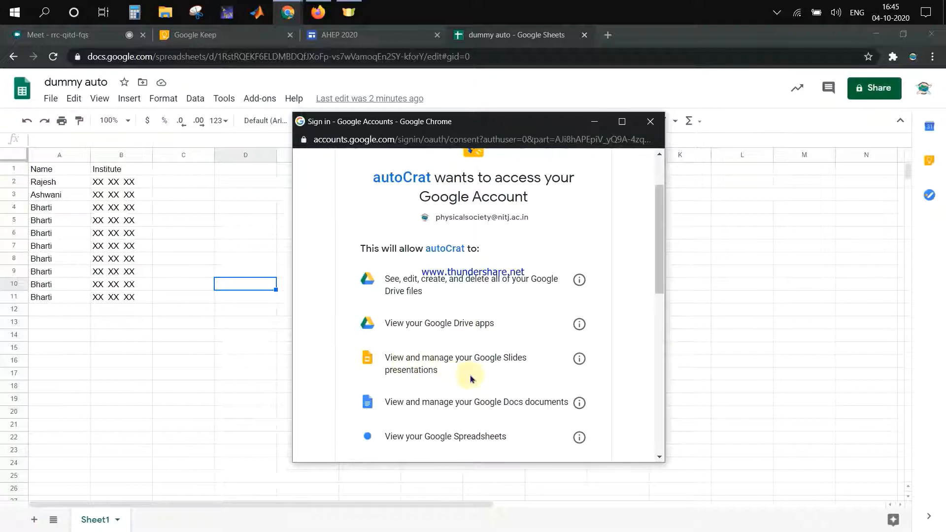
{"action": "scroll", "coordinate": [471, 379], "scroll_direction": "down", "scroll_amount": 1}
{"action": "scroll", "coordinate": [471, 378], "scroll_direction": "down", "scroll_amount": 1}
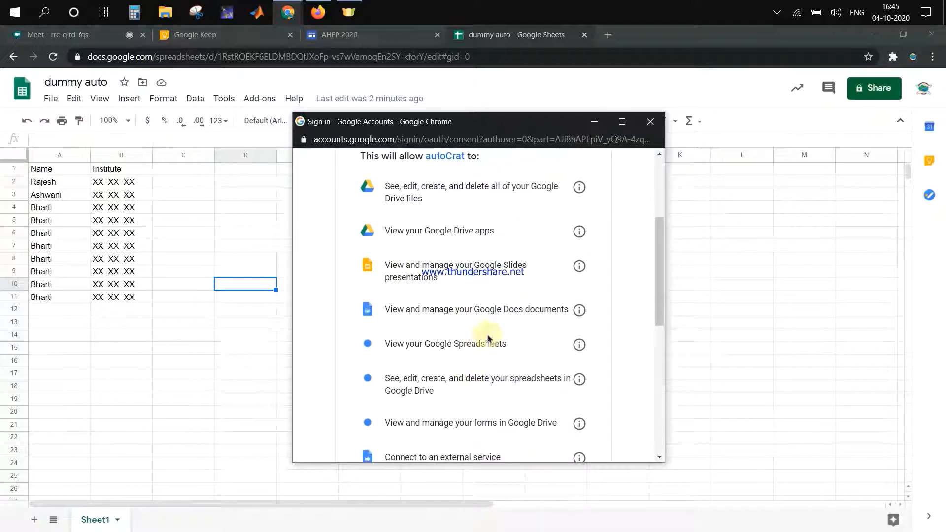
{"action": "scroll", "coordinate": [559, 323], "scroll_direction": "down", "scroll_amount": 1}
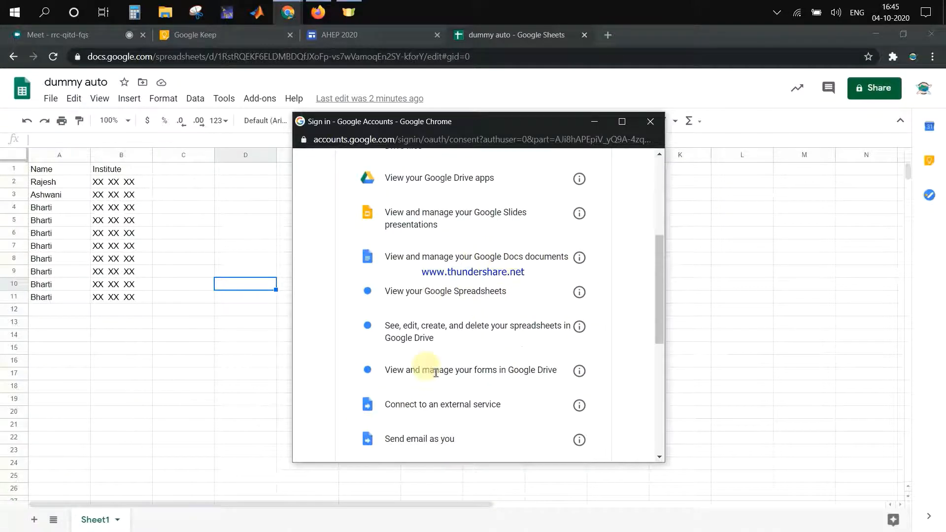
{"action": "scroll", "coordinate": [424, 371], "scroll_direction": "down", "scroll_amount": 4}
{"action": "scroll", "coordinate": [443, 375], "scroll_direction": "down", "scroll_amount": 2}
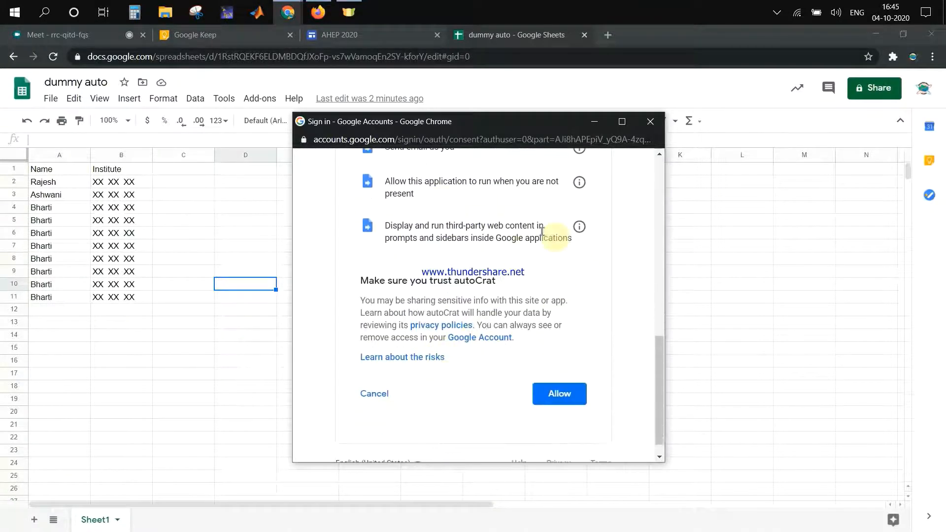
{"action": "scroll", "coordinate": [472, 273], "scroll_direction": "down", "scroll_amount": 1}
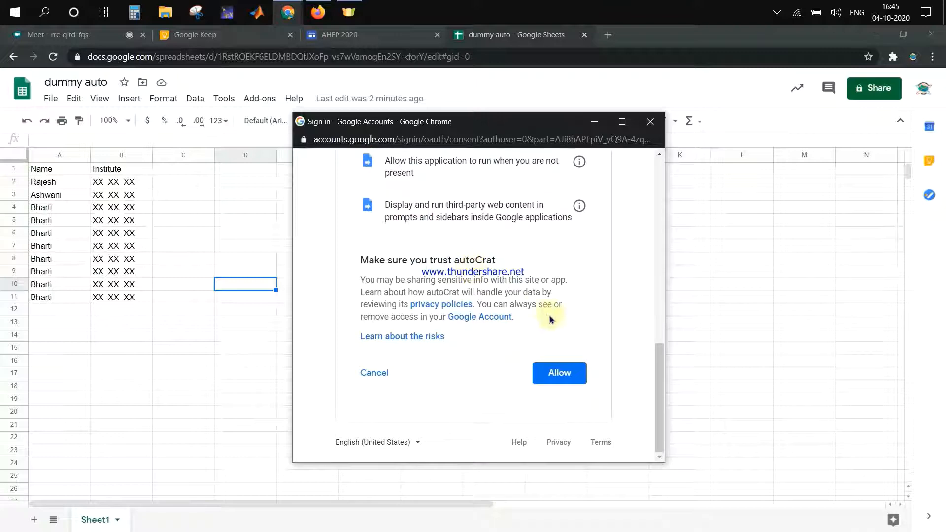
{"action": "left_click", "coordinate": [557, 379]}
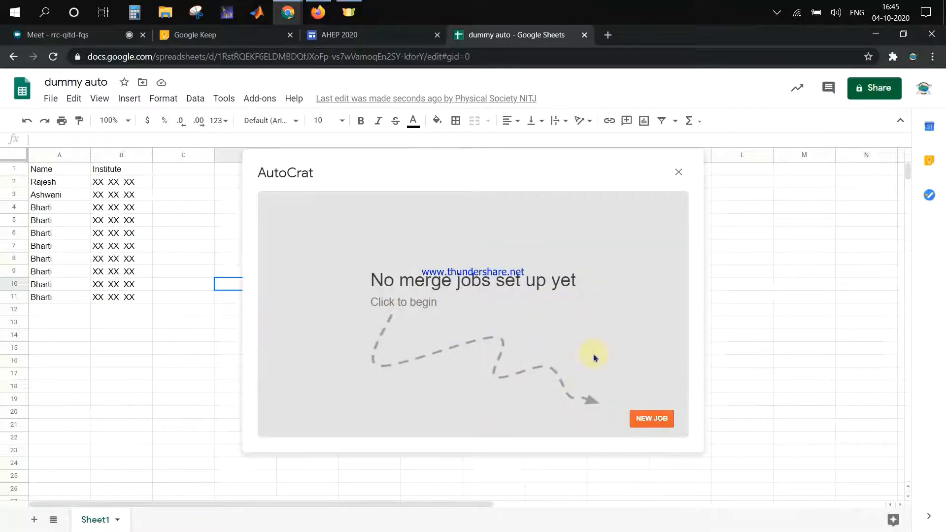
Create a new merge job named auto and proceed to choosing its template.
{"action": "left_click", "coordinate": [645, 422]}
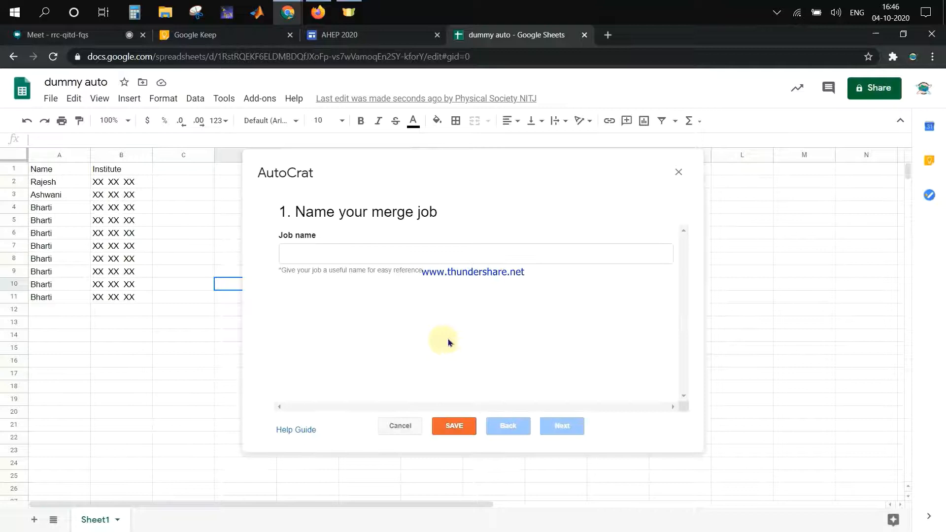
{"action": "left_click", "coordinate": [364, 250]}
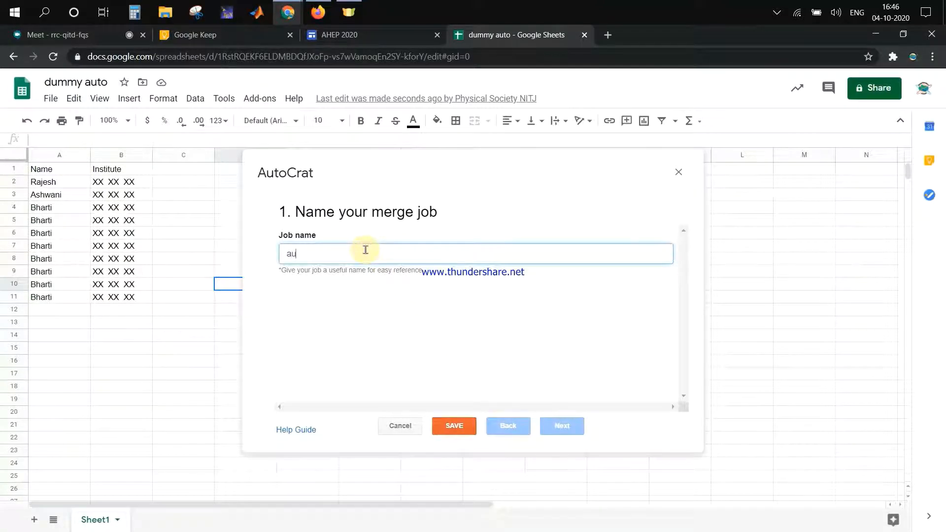
{"action": "type", "text": "auto"}
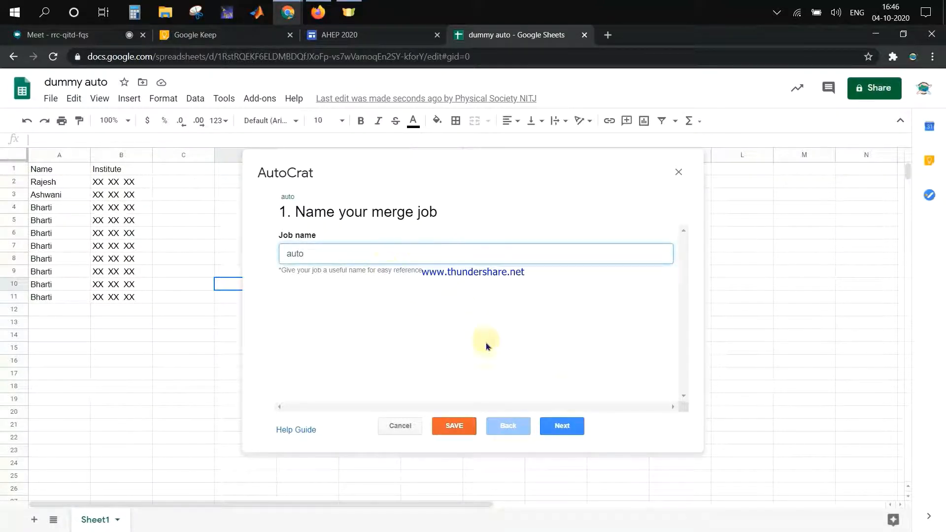
{"action": "left_click", "coordinate": [561, 425]}
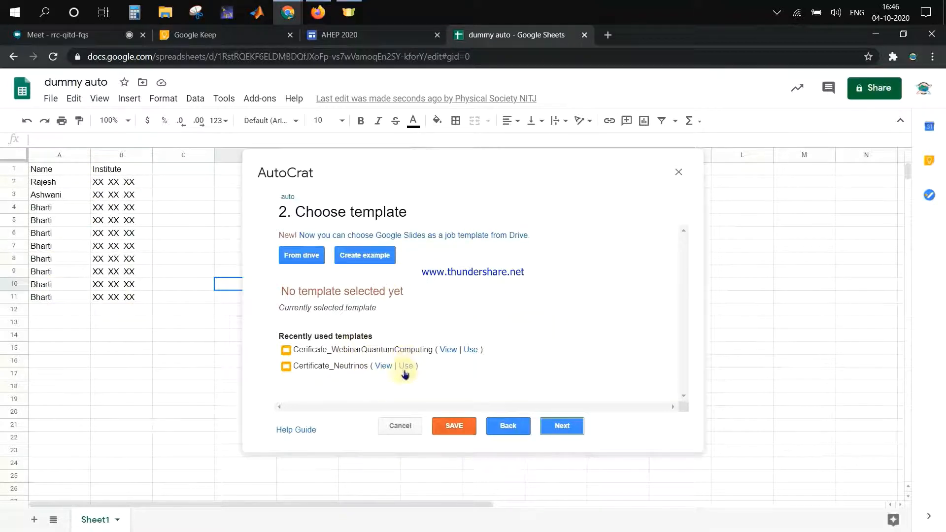
Use Cerificate_WebinarQuantumComputing as the job's template, checking the name tag on its slide, and proceed to the data mapping.
{"action": "left_click", "coordinate": [471, 351]}
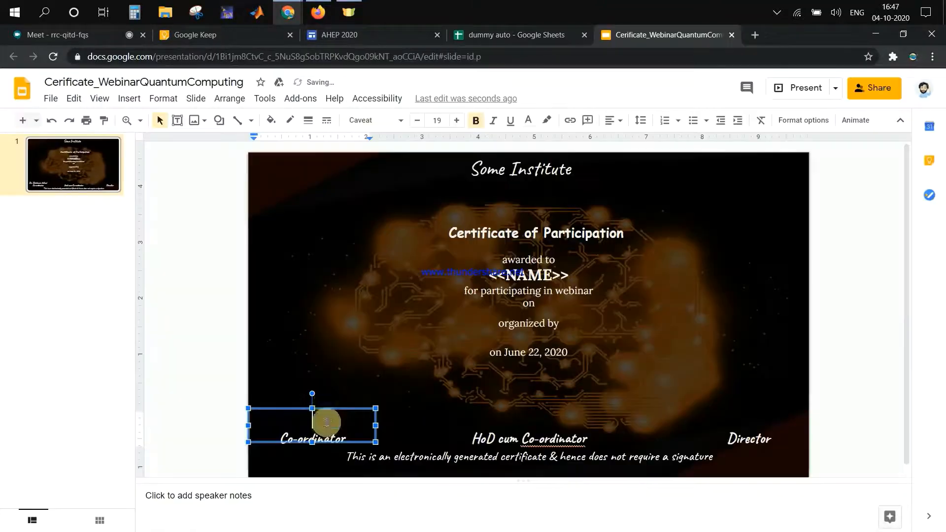
{"action": "left_click", "coordinate": [292, 297]}
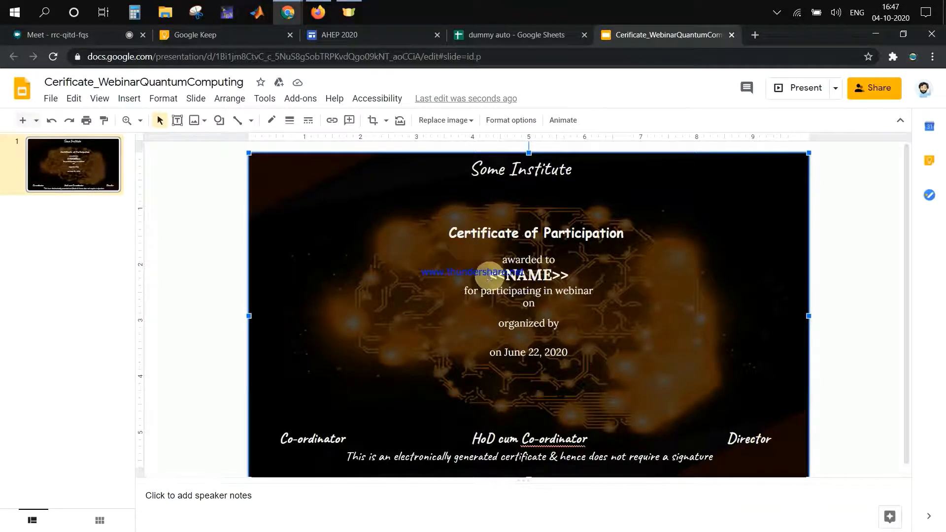
{"action": "left_click", "coordinate": [513, 276]}
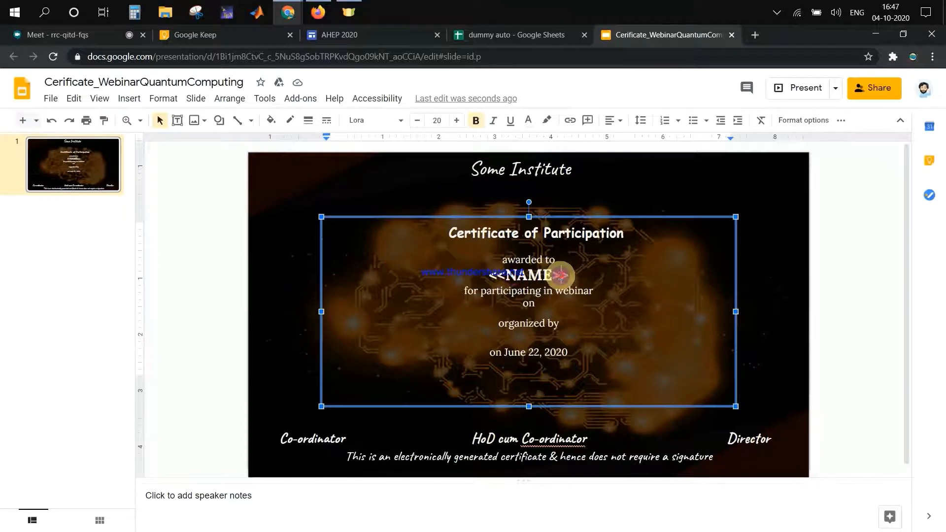
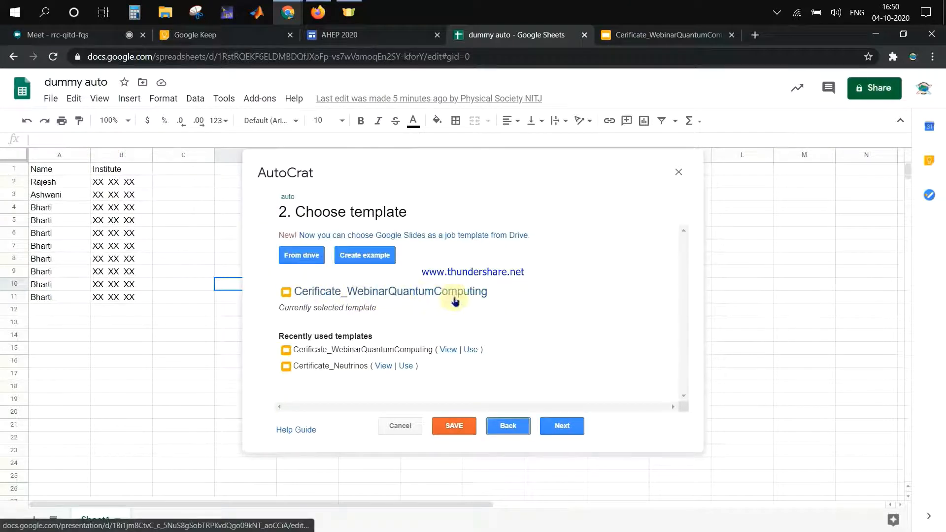
{"action": "left_click", "coordinate": [640, 43]}
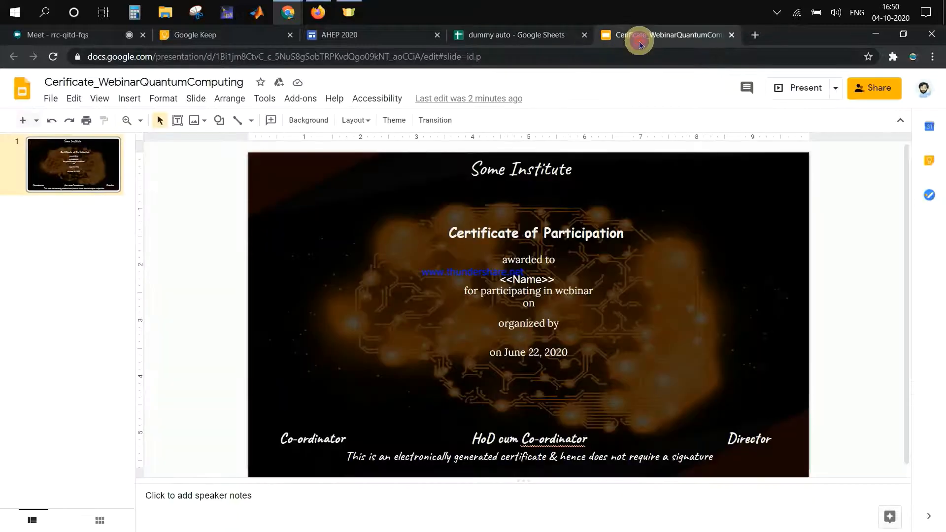
{"action": "left_click", "coordinate": [566, 35]}
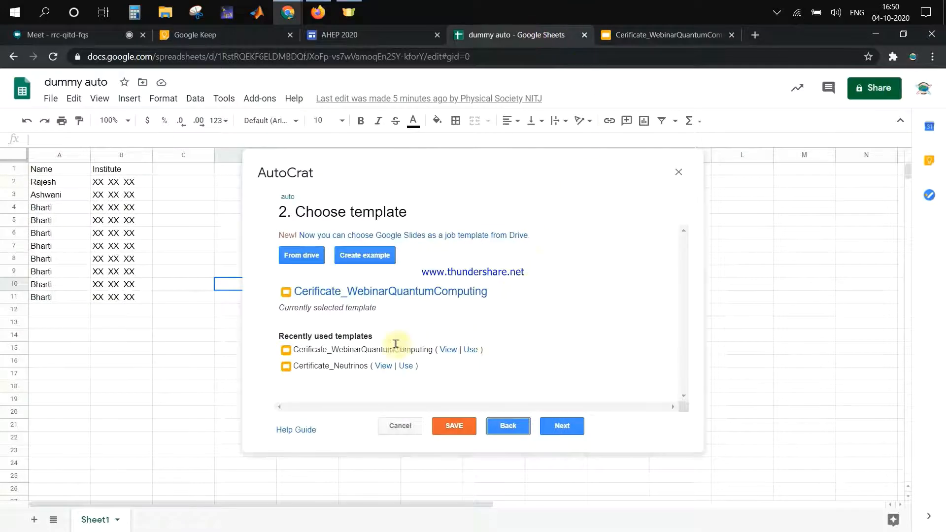
{"action": "left_click", "coordinate": [566, 428]}
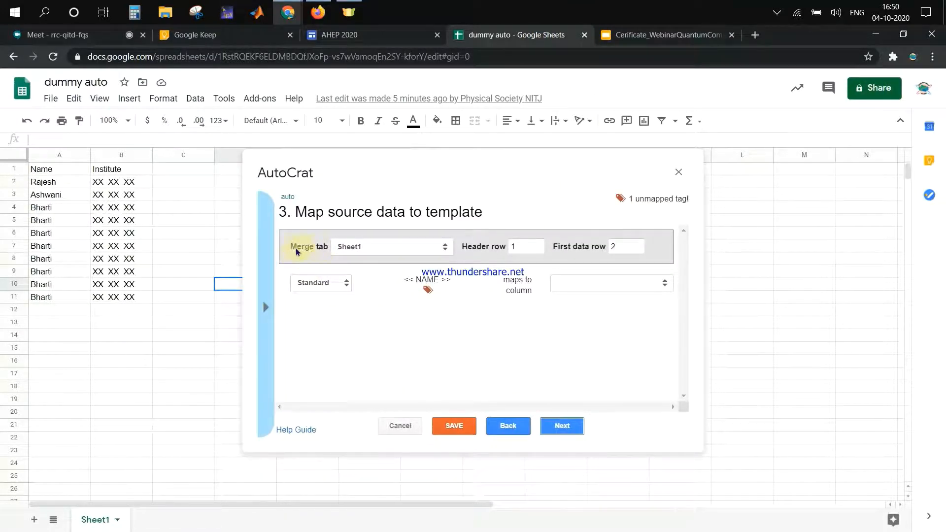
Choose Sheet1 as the merge tab and copy the <<Name>> tag to the clipboard.
{"action": "left_click", "coordinate": [362, 252]}
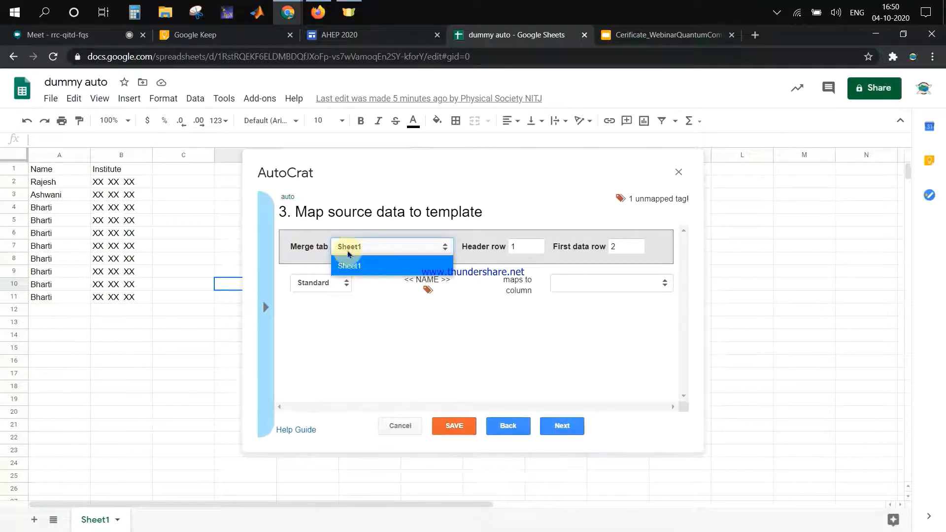
{"action": "left_click", "coordinate": [371, 266]}
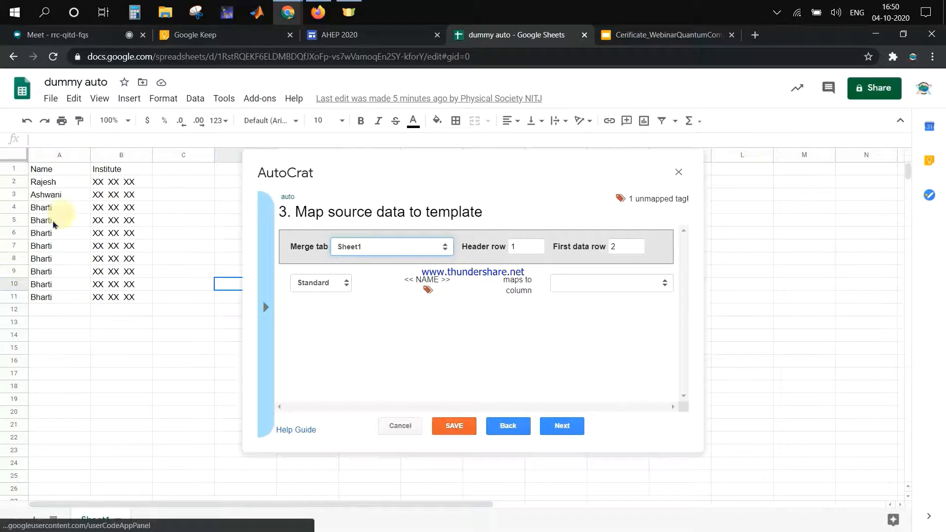
{"action": "left_click", "coordinate": [269, 326]}
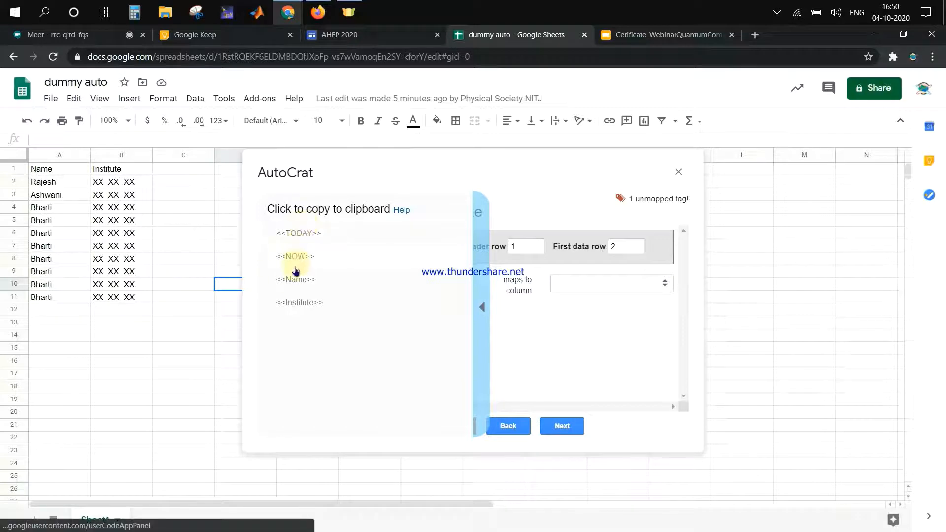
{"action": "left_click", "coordinate": [319, 286]}
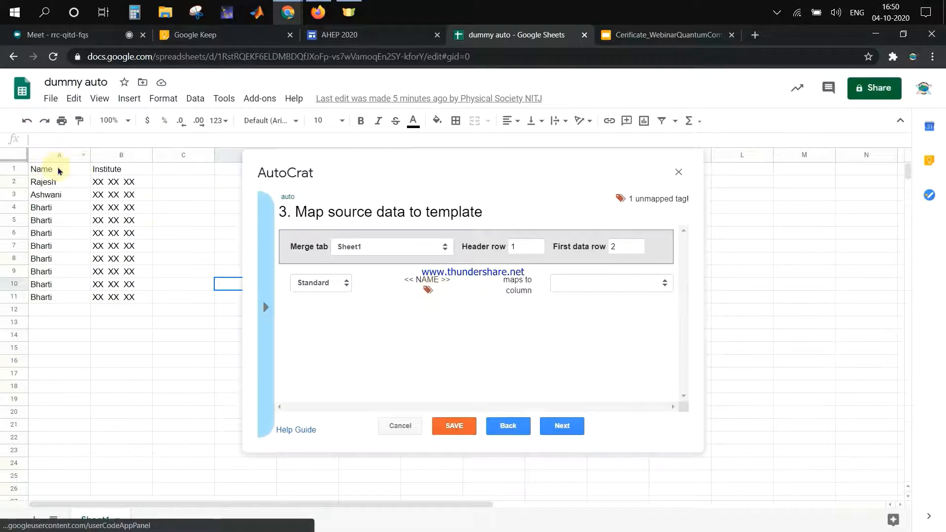
Check the name tag on the certificate slide, map it to the Name column and proceed to the file settings.
{"action": "left_click", "coordinate": [639, 39]}
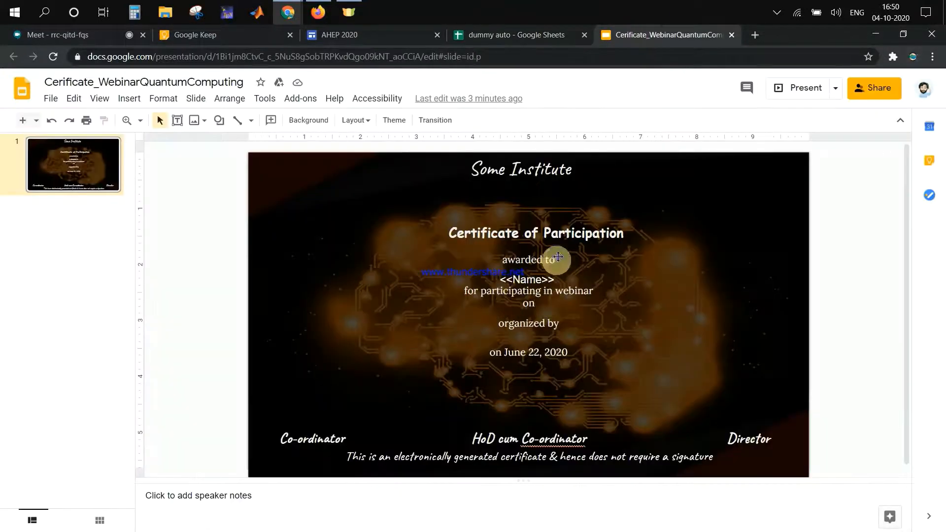
{"action": "left_click", "coordinate": [489, 44]}
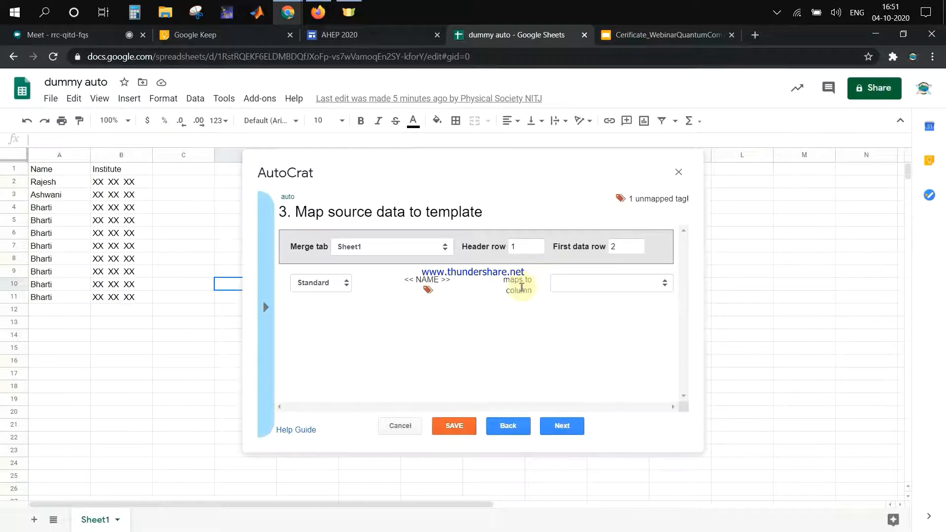
{"action": "left_click", "coordinate": [567, 287]}
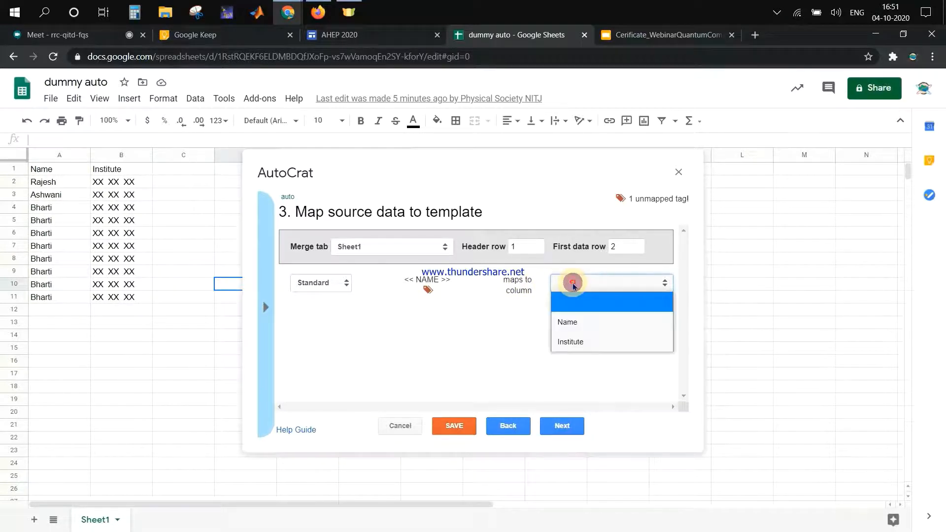
{"action": "left_click", "coordinate": [580, 326]}
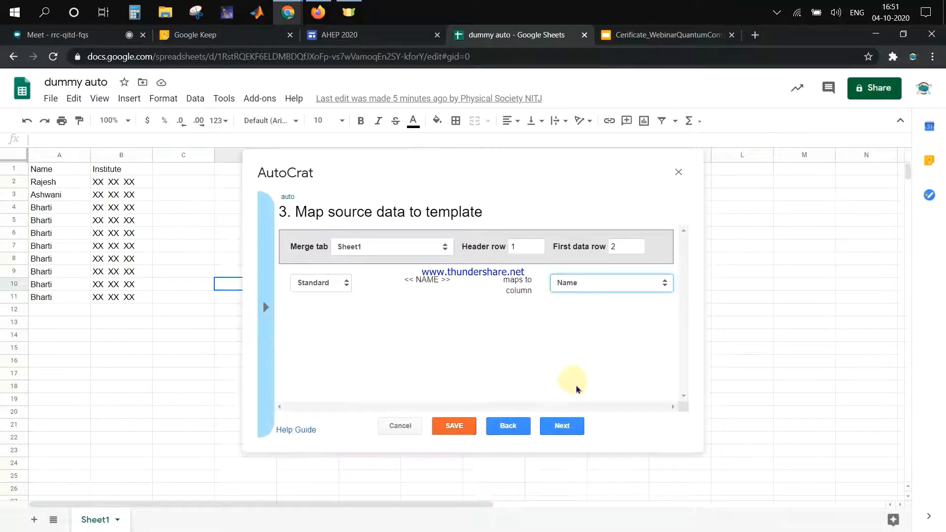
{"action": "left_click", "coordinate": [566, 431]}
{"action": "left_click", "coordinate": [564, 427]}
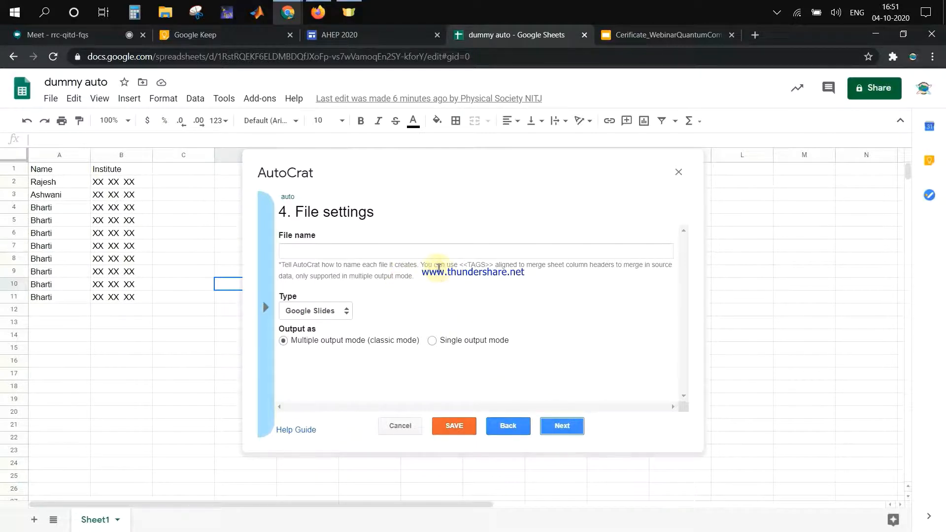
Copy the <<Name>> tag from the tag list and set it as the output file name.
{"action": "left_click", "coordinate": [378, 252]}
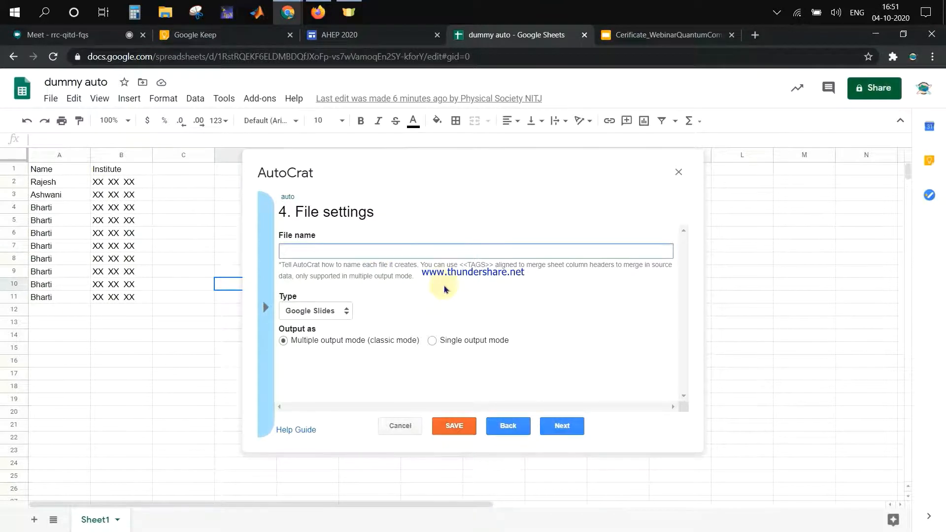
{"action": "left_click", "coordinate": [263, 299]}
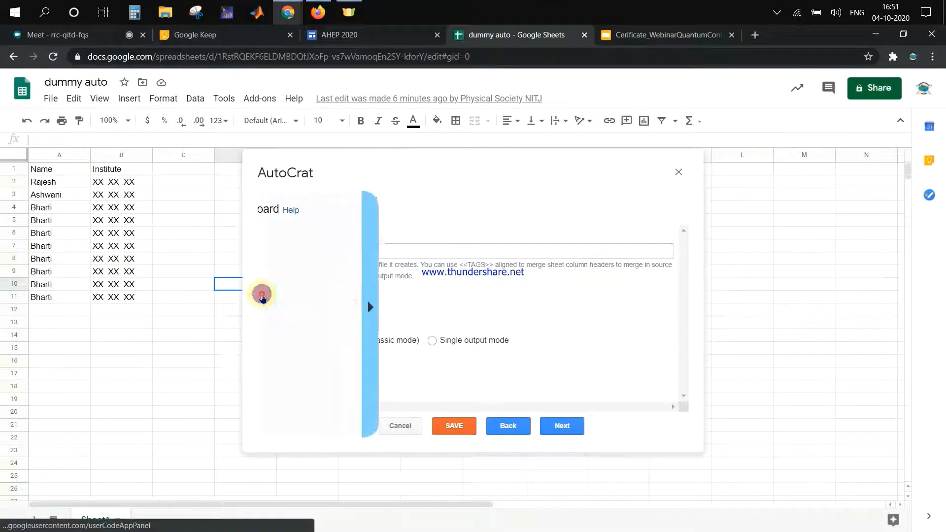
{"action": "left_click", "coordinate": [326, 278]}
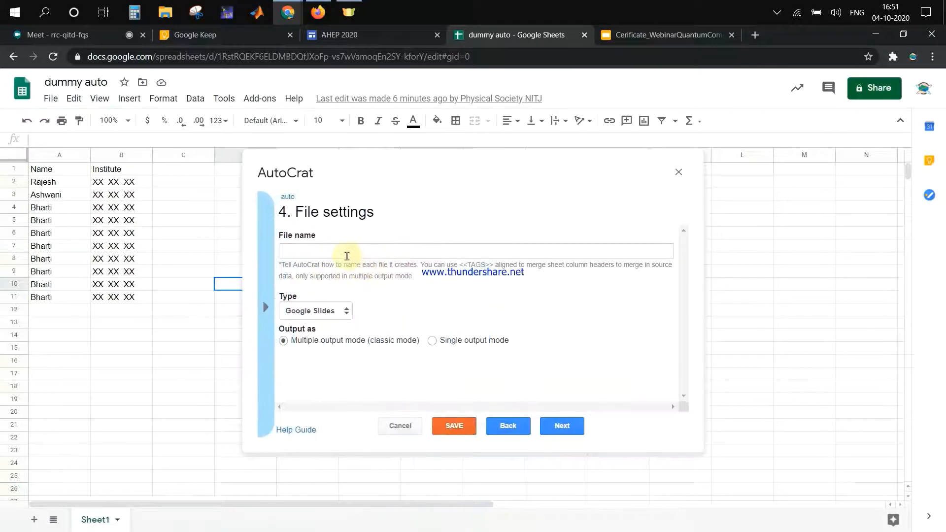
{"action": "left_click", "coordinate": [347, 252]}
{"action": "type", "text": "<<Name>>"}
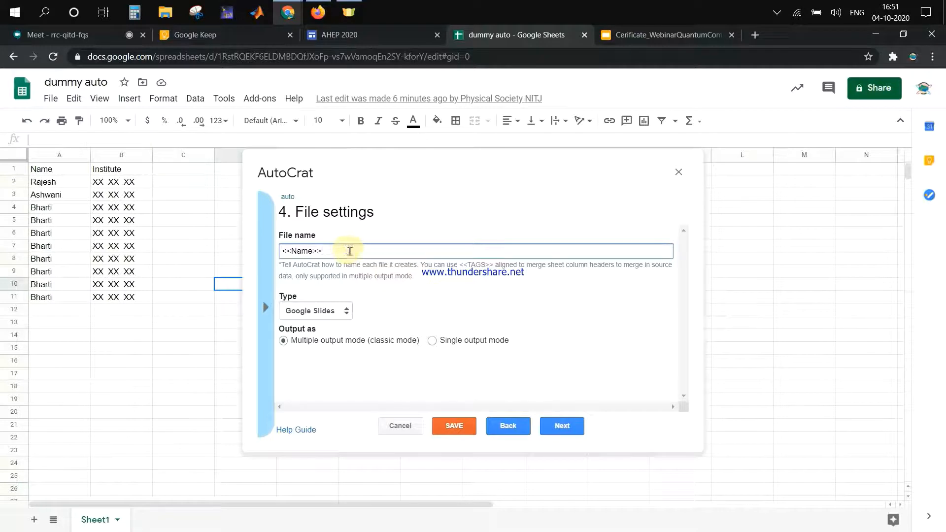
Set the output file type to PDF in multiple output mode (classic mode) and proceed to the destination folder settings.
{"action": "left_click", "coordinate": [308, 315]}
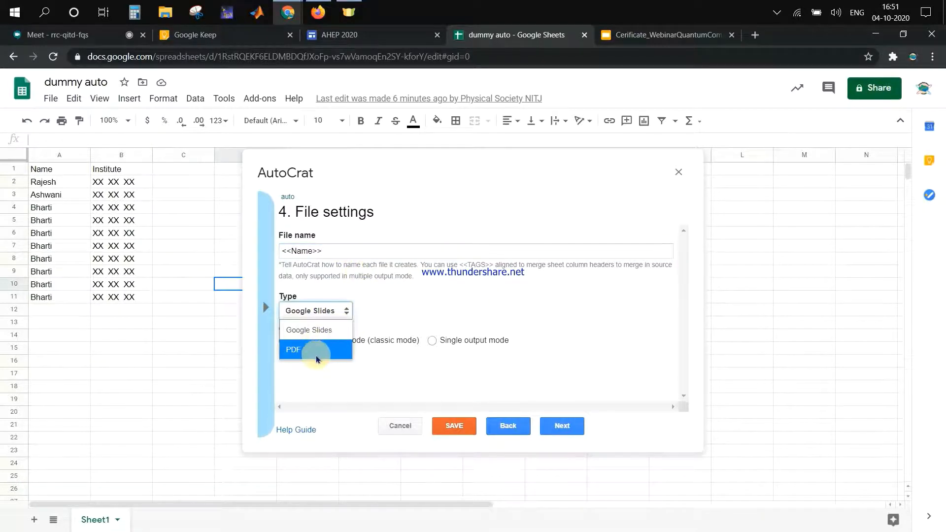
{"action": "left_click", "coordinate": [296, 354]}
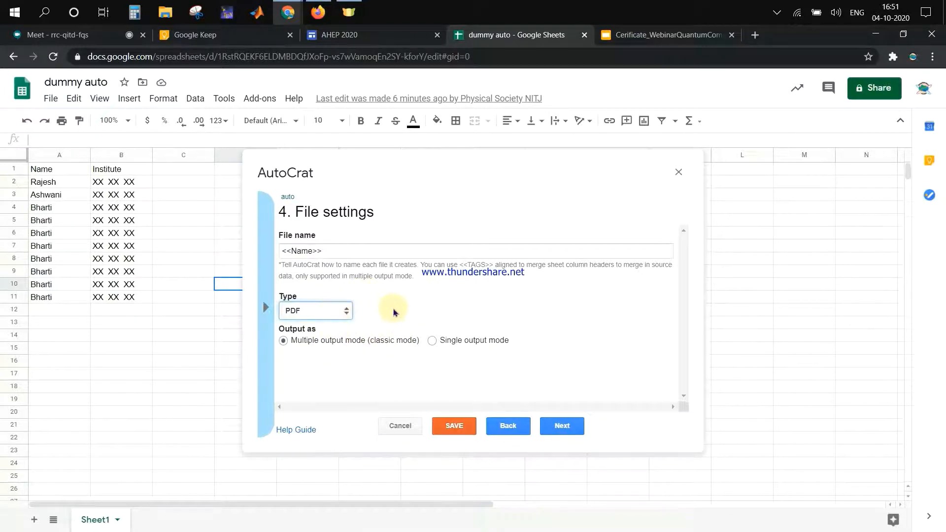
{"action": "left_click", "coordinate": [433, 341]}
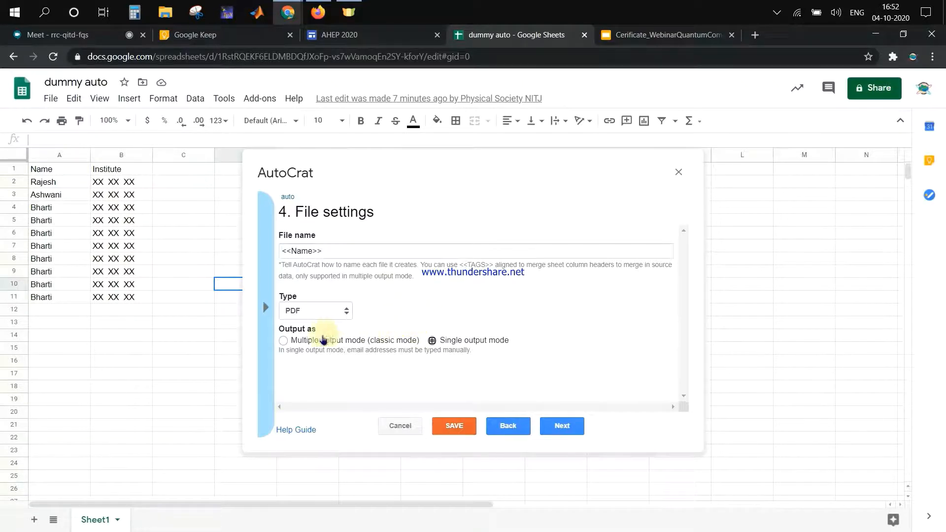
{"action": "left_click", "coordinate": [284, 342]}
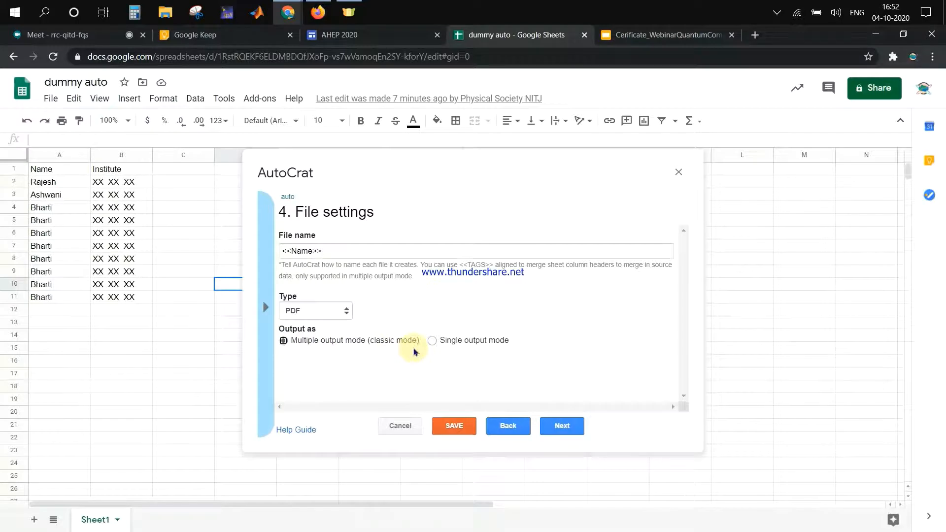
{"action": "left_click", "coordinate": [561, 428]}
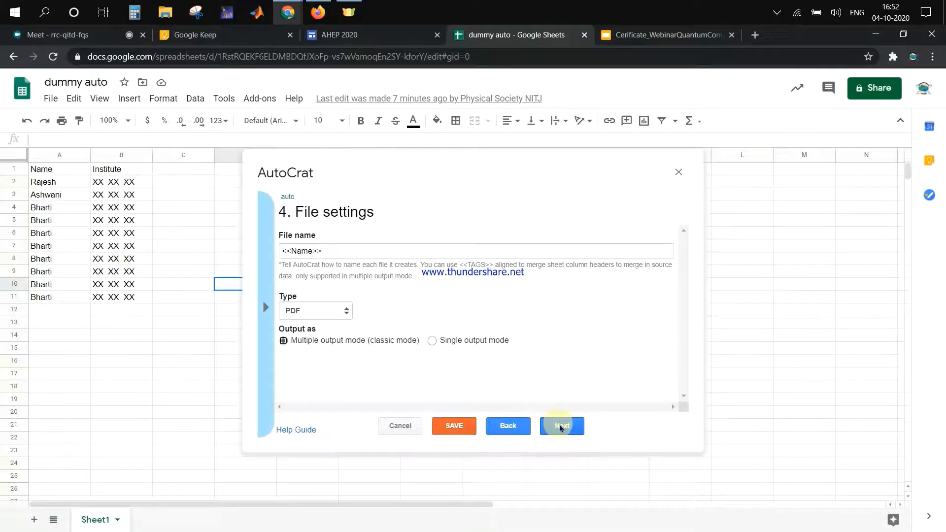
{"action": "left_click", "coordinate": [561, 428]}
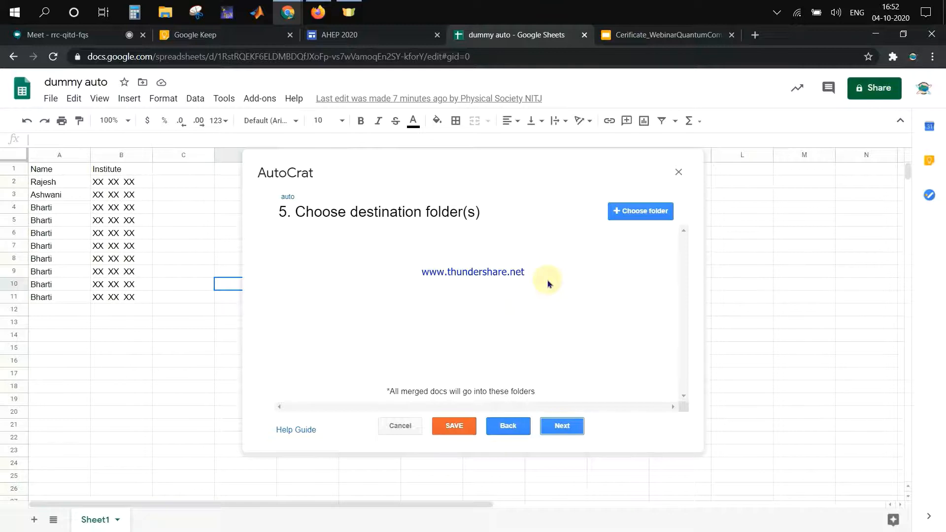
Choose Untitled folder as the destination for the merged certificates and proceed to the dynamic folder reference settings.
{"action": "left_click", "coordinate": [626, 216]}
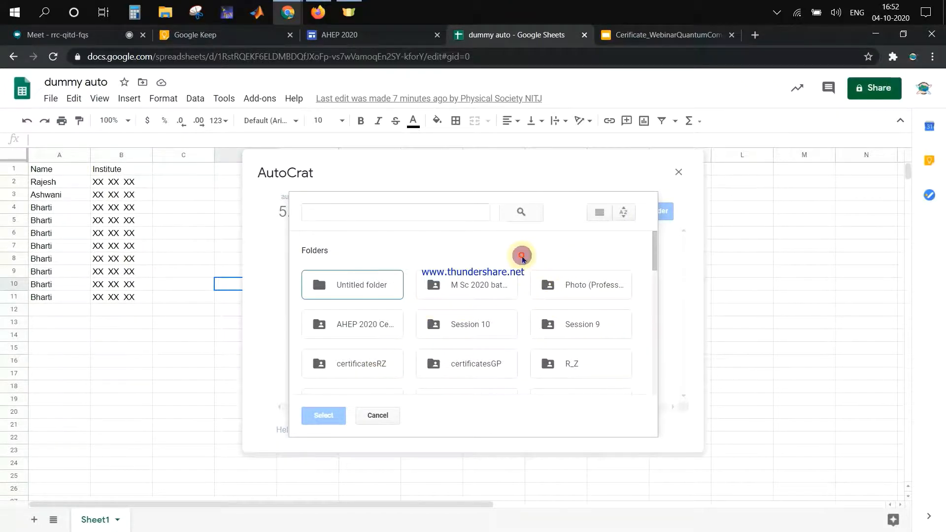
{"action": "scroll", "coordinate": [432, 321], "scroll_direction": "down", "scroll_amount": 5}
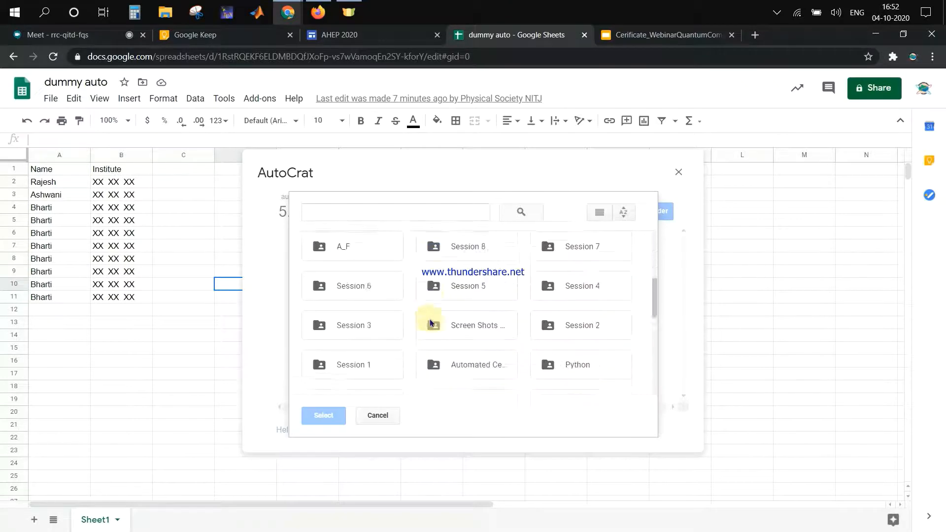
{"action": "scroll", "coordinate": [429, 374], "scroll_direction": "down", "scroll_amount": 6}
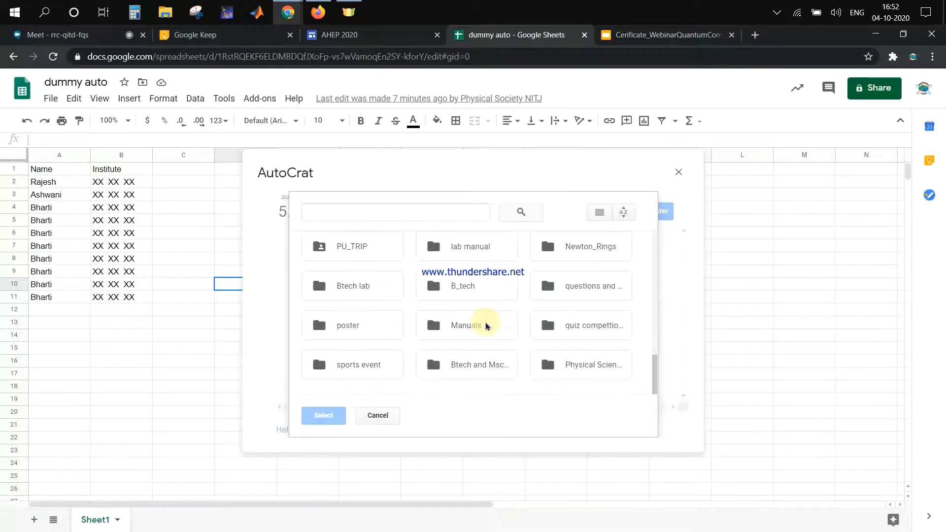
{"action": "scroll", "coordinate": [407, 390], "scroll_direction": "up", "scroll_amount": 10}
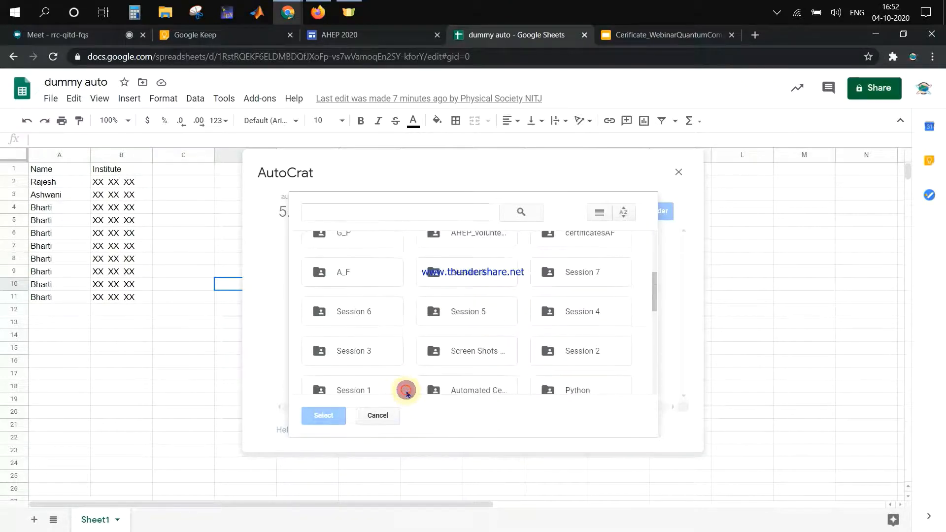
{"action": "left_click", "coordinate": [349, 289]}
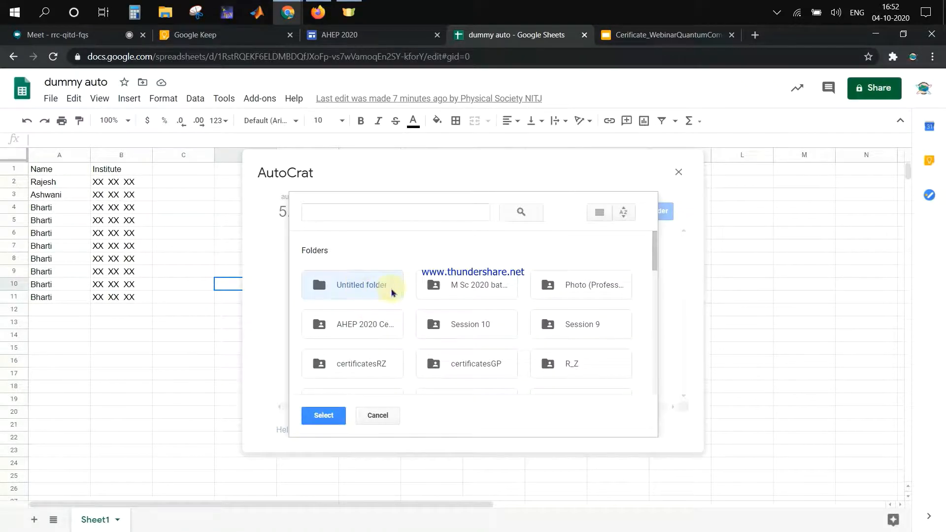
{"action": "right_click", "coordinate": [525, 243]}
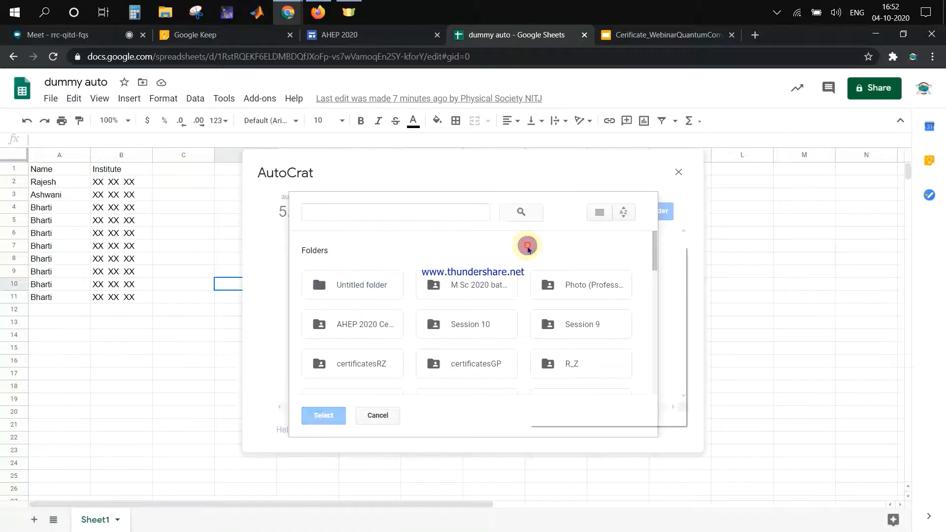
{"action": "left_click", "coordinate": [334, 286]}
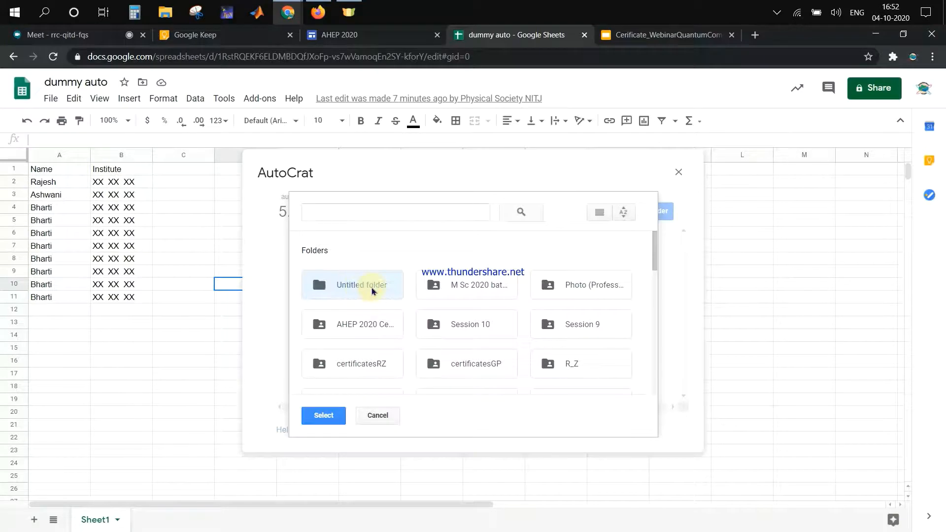
{"action": "left_click", "coordinate": [321, 415]}
{"action": "mouse_move", "coordinate": [339, 259]}
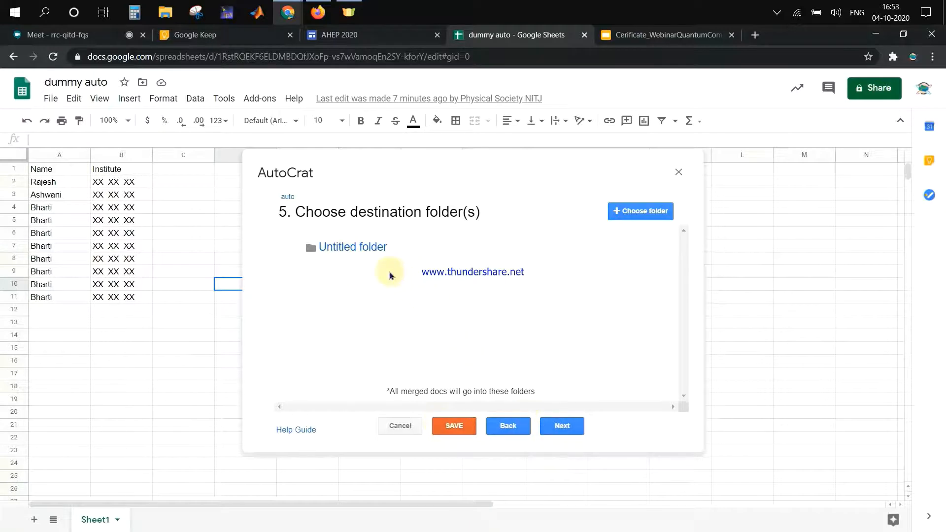
{"action": "left_click", "coordinate": [566, 427]}
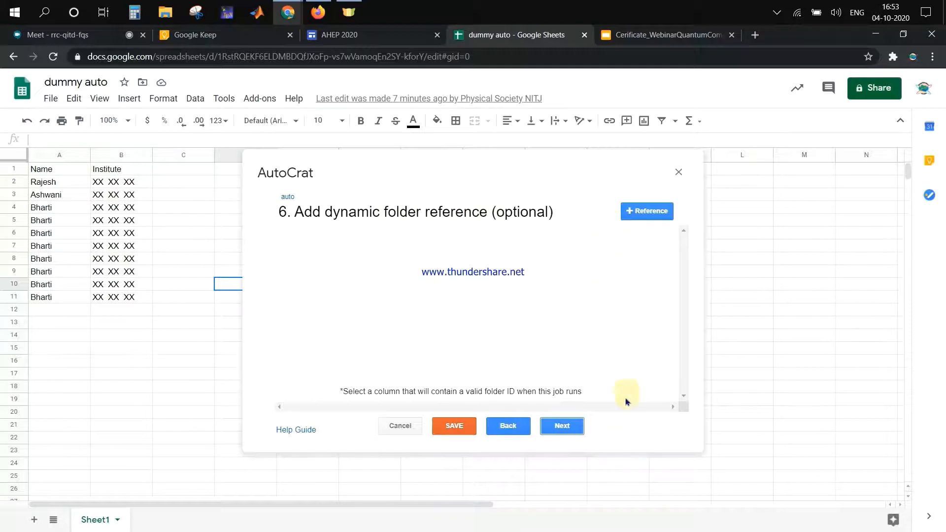
Skip the optional folder reference and merge condition, keep sharing and triggers set to No, then save and run the auto job.
{"action": "left_click", "coordinate": [561, 427]}
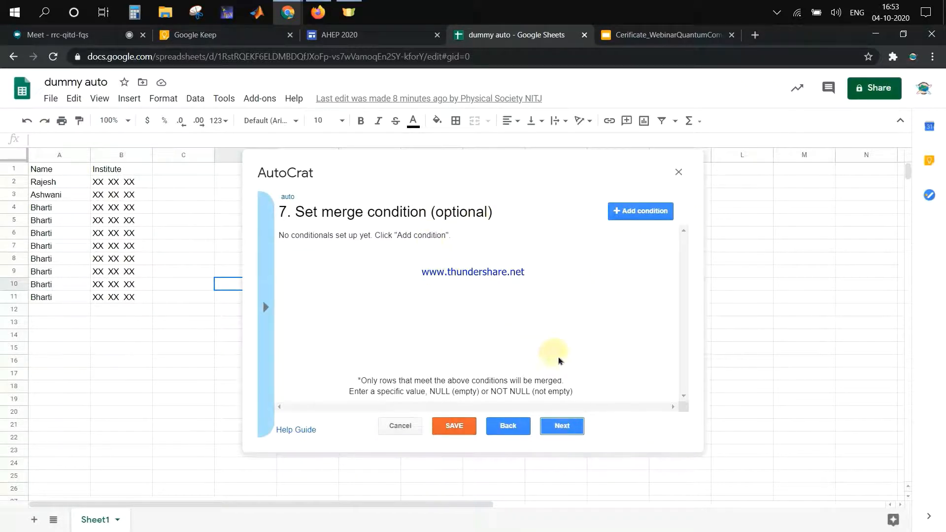
{"action": "left_click", "coordinate": [565, 429]}
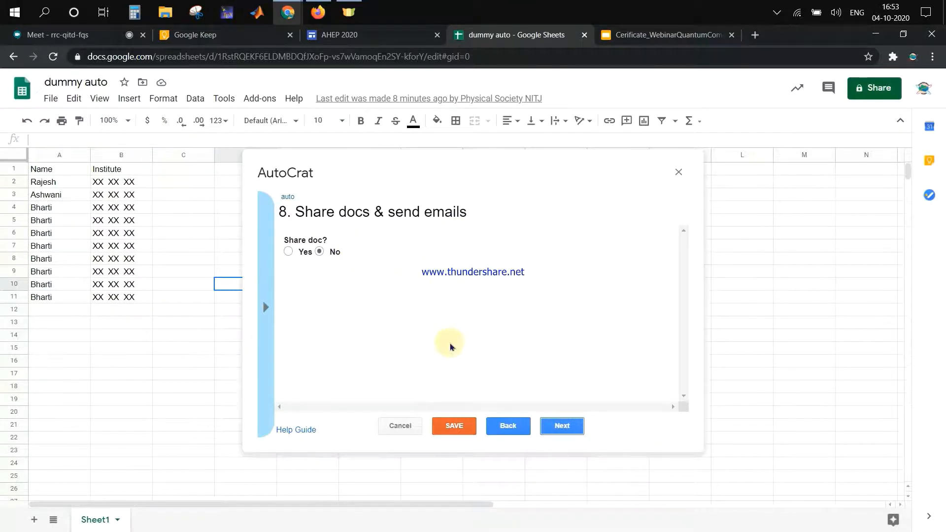
{"action": "left_click", "coordinate": [563, 427]}
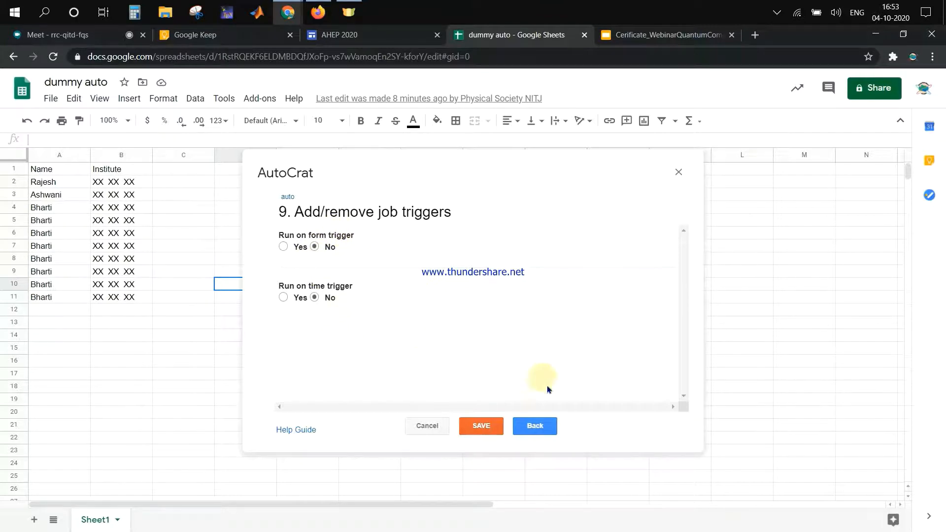
{"action": "left_click", "coordinate": [481, 426]}
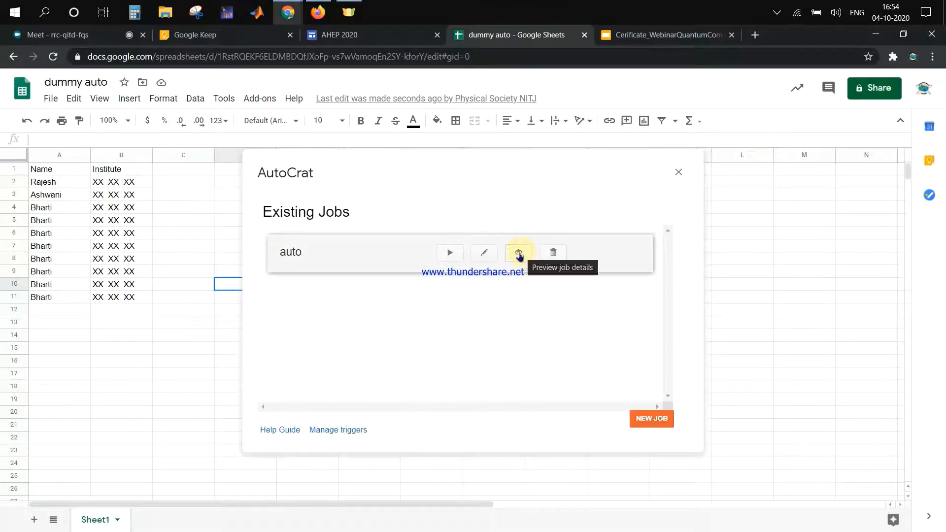
{"action": "left_click", "coordinate": [451, 253]}
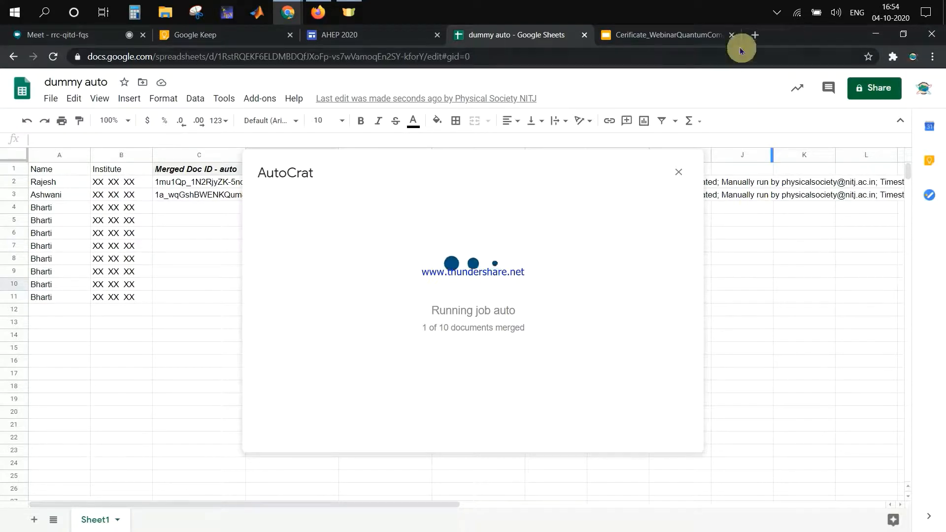
Search the web for google drive in a new browser tab and open My Drive from the results.
{"action": "left_click", "coordinate": [754, 36]}
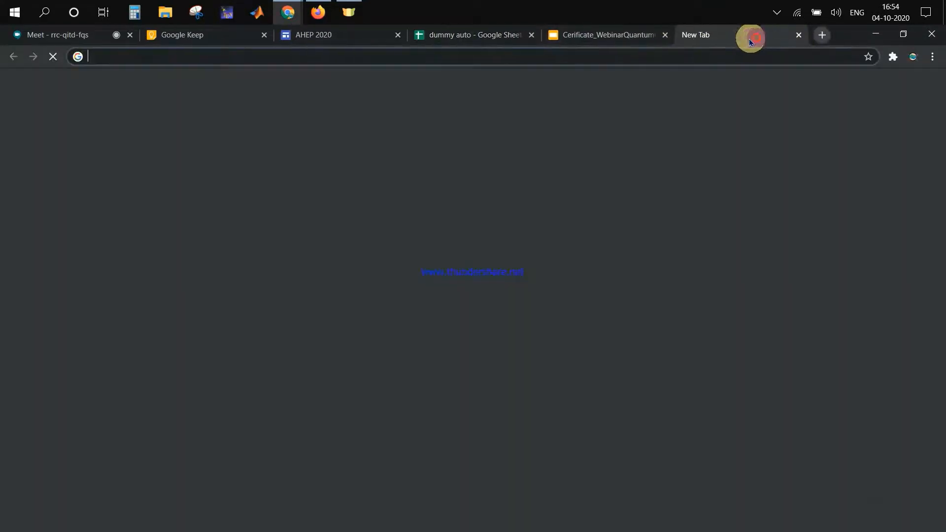
{"action": "left_click", "coordinate": [692, 54]}
{"action": "type", "text": "google drive"}
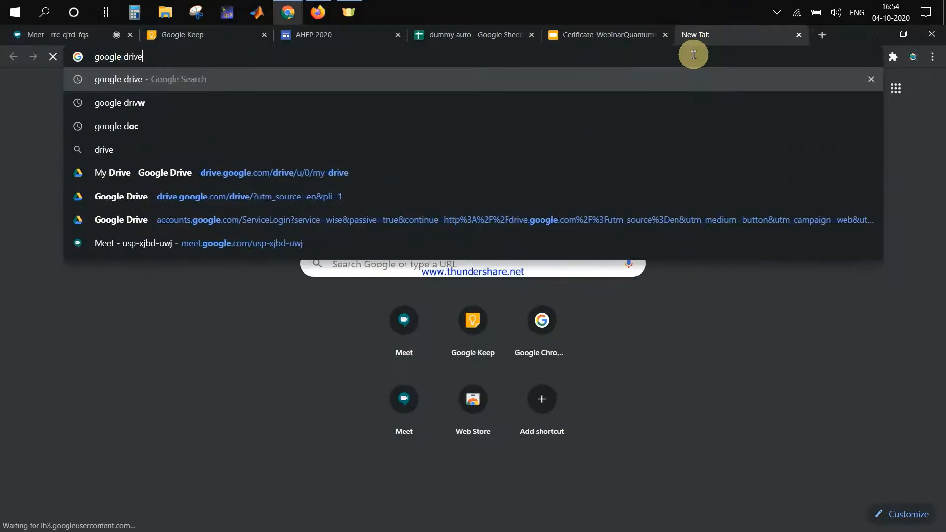
{"action": "key", "text": "Return"}
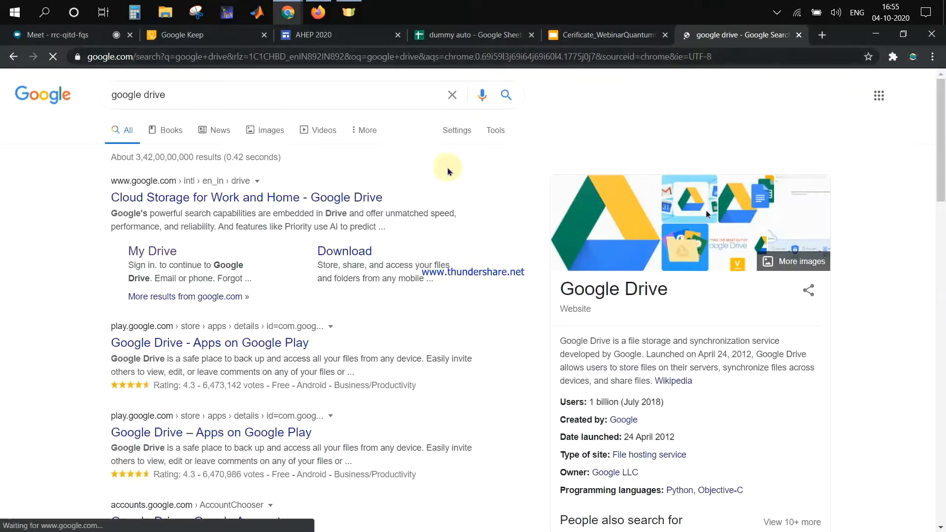
{"action": "left_click", "coordinate": [152, 255]}
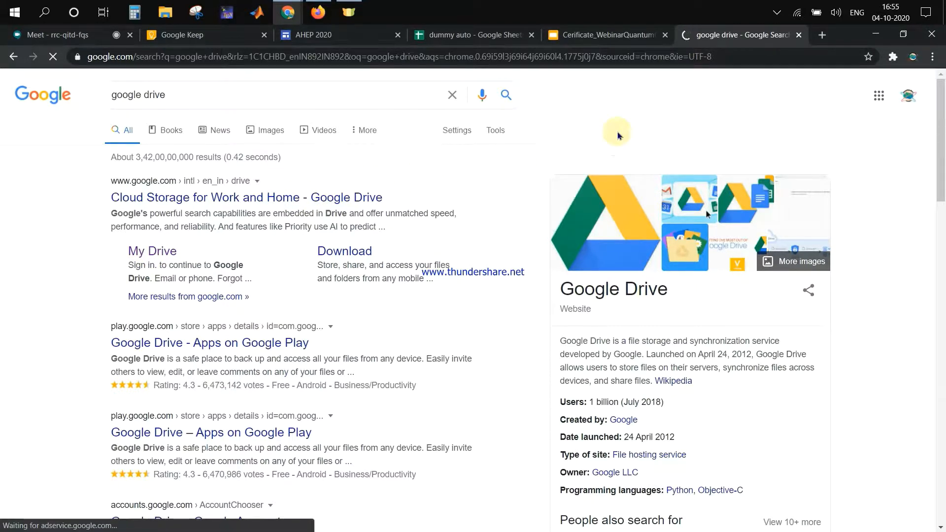
Return to the dummy auto spreadsheet, open the merged certificate PDF linked in row 3 to check it, and close it.
{"action": "left_click", "coordinate": [480, 33]}
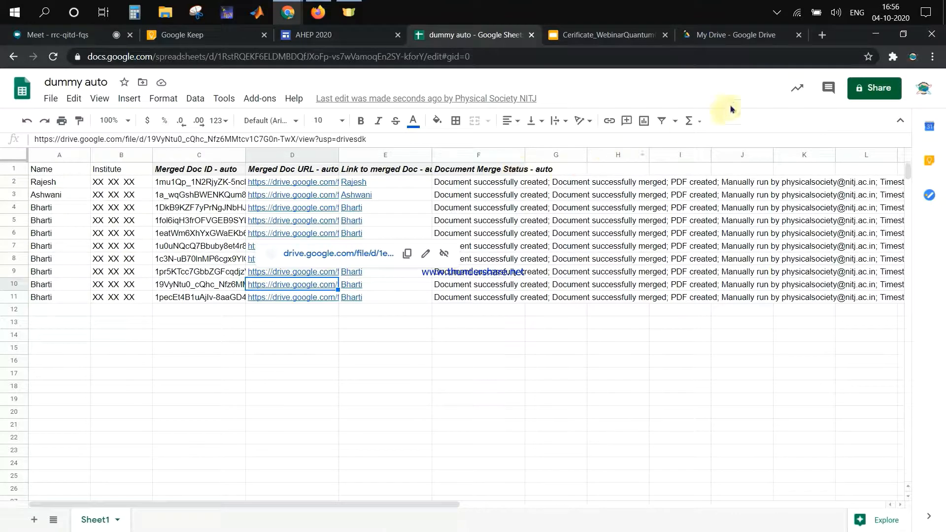
{"action": "left_click", "coordinate": [298, 198]}
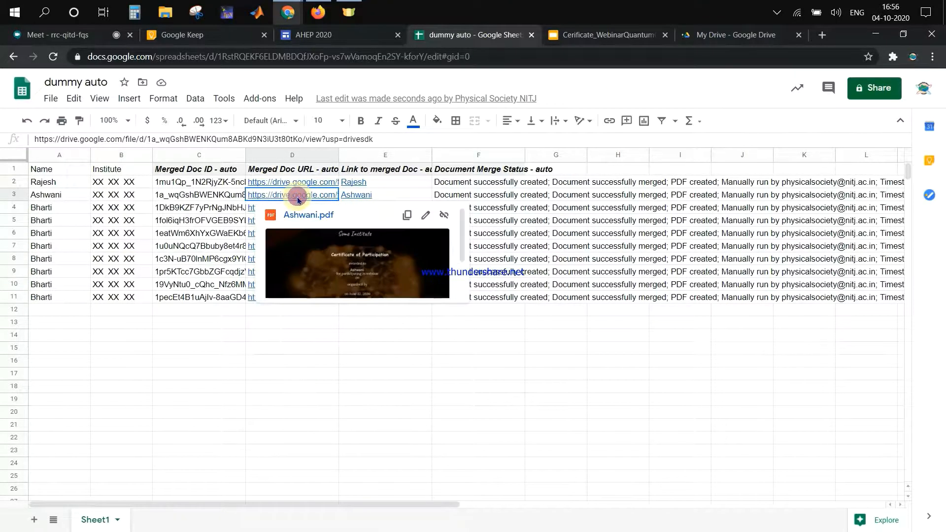
{"action": "double_click", "coordinate": [297, 196]}
{"action": "left_click", "coordinate": [346, 280]}
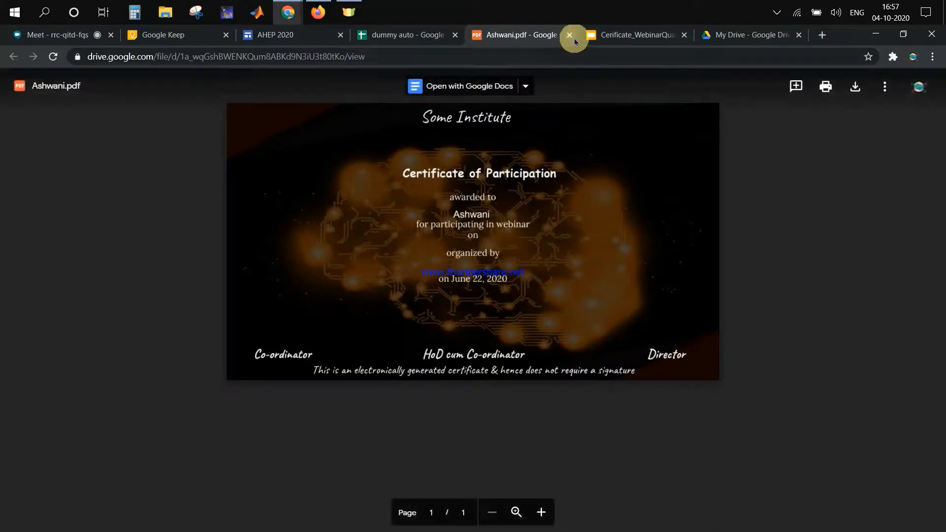
{"action": "left_click", "coordinate": [570, 36]}
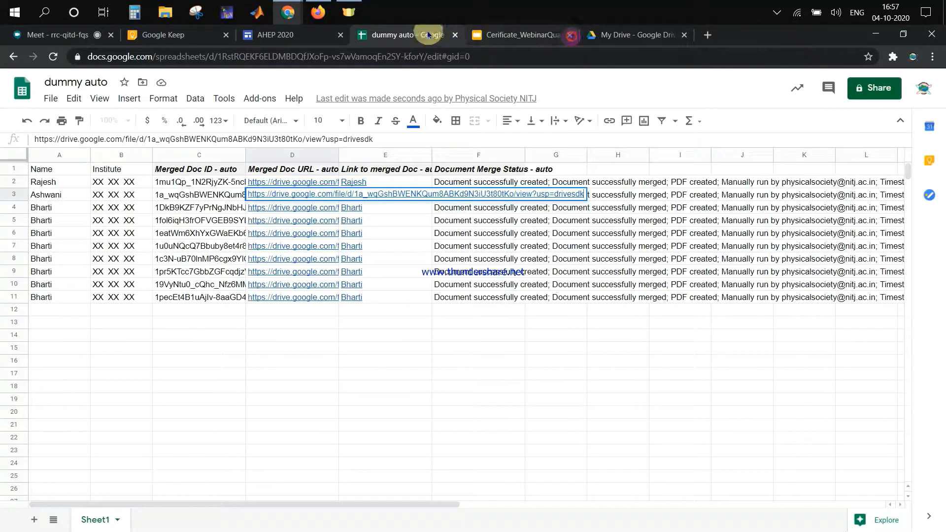
Open the certificate PDF linked in row 8, and open Untitled folder in Google Drive to check the generated files.
{"action": "left_click", "coordinate": [299, 260]}
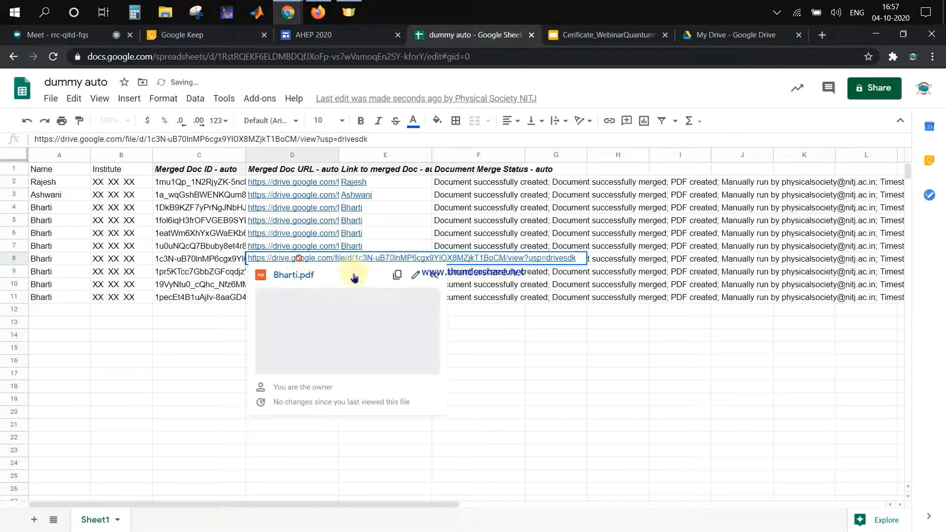
{"action": "left_click", "coordinate": [364, 334]}
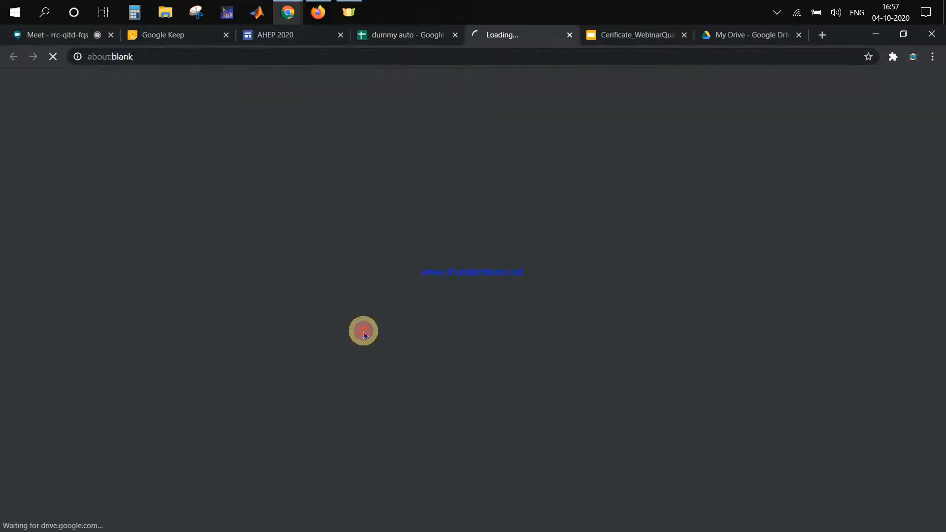
{"action": "left_click", "coordinate": [745, 35]}
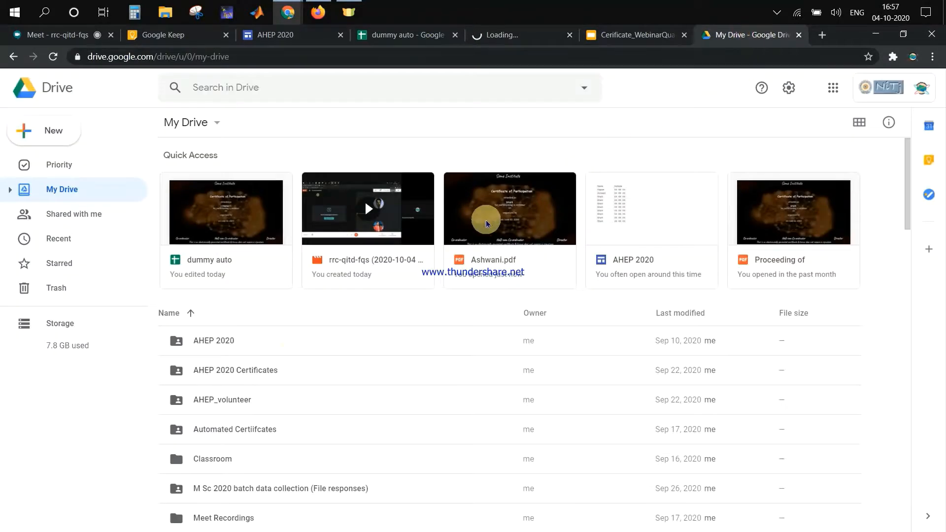
{"action": "scroll", "coordinate": [292, 355], "scroll_direction": "down", "scroll_amount": 3}
{"action": "scroll", "coordinate": [293, 358], "scroll_direction": "down", "scroll_amount": 3}
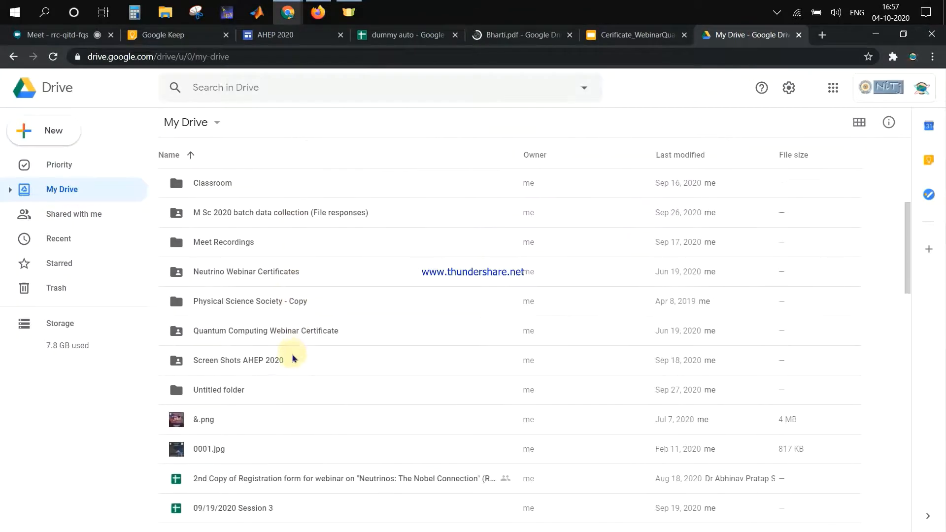
{"action": "double_click", "coordinate": [213, 395]}
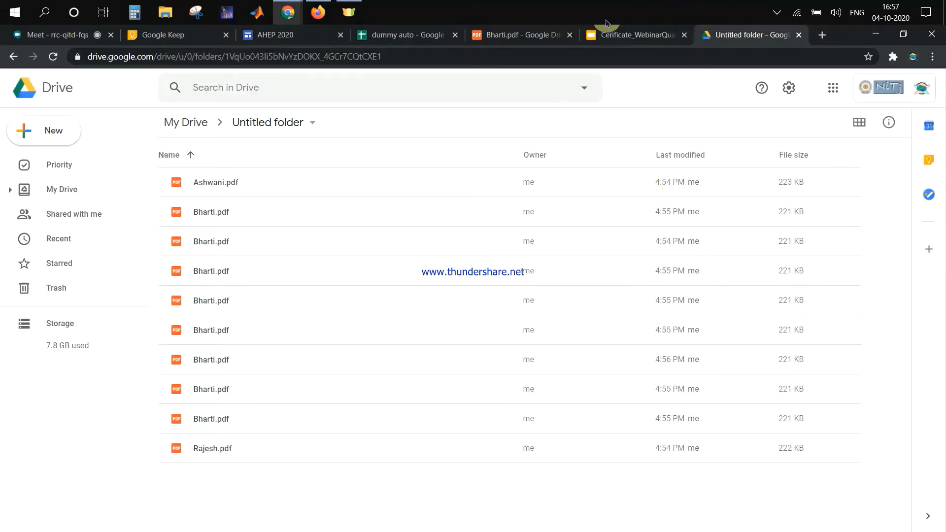
View and close the row 8 certificate PDF, then preview the merged document link in row 11 of the dummy auto spreadsheet.
{"action": "left_click", "coordinate": [508, 31]}
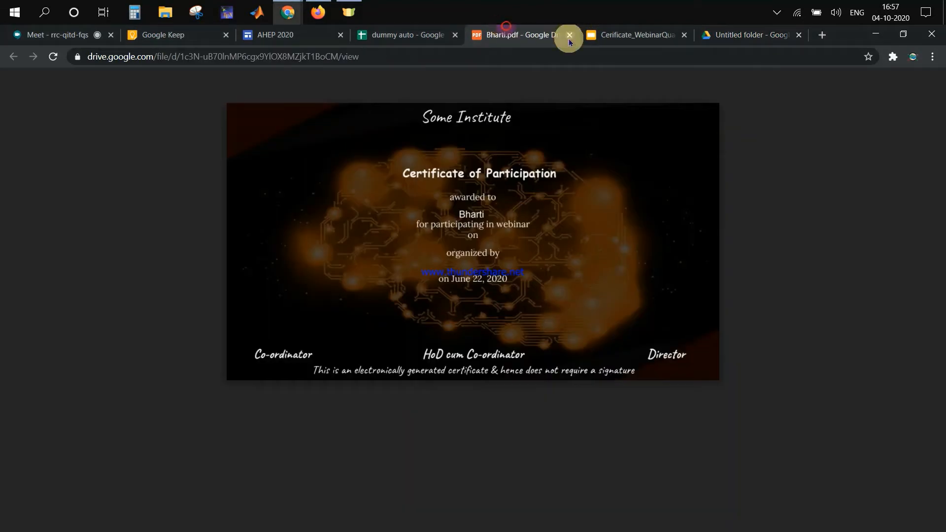
{"action": "left_click", "coordinate": [572, 36]}
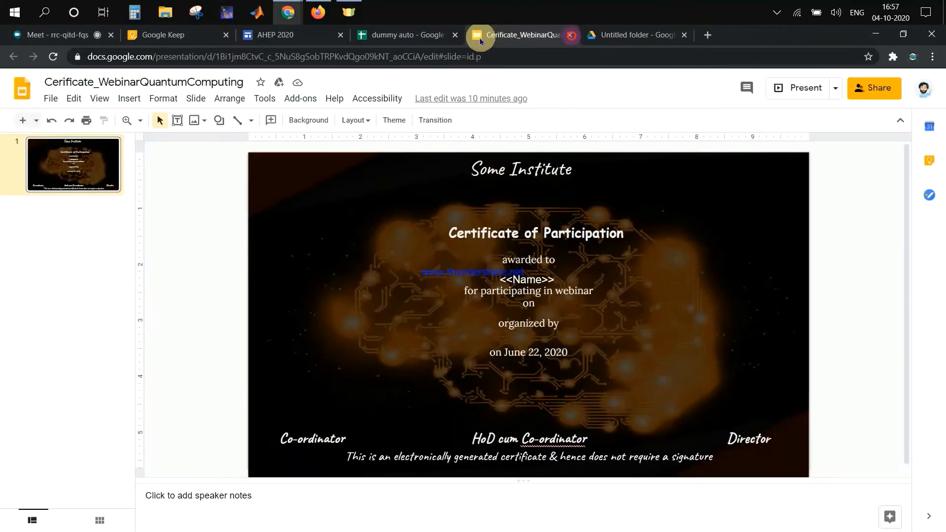
{"action": "left_click", "coordinate": [401, 35]}
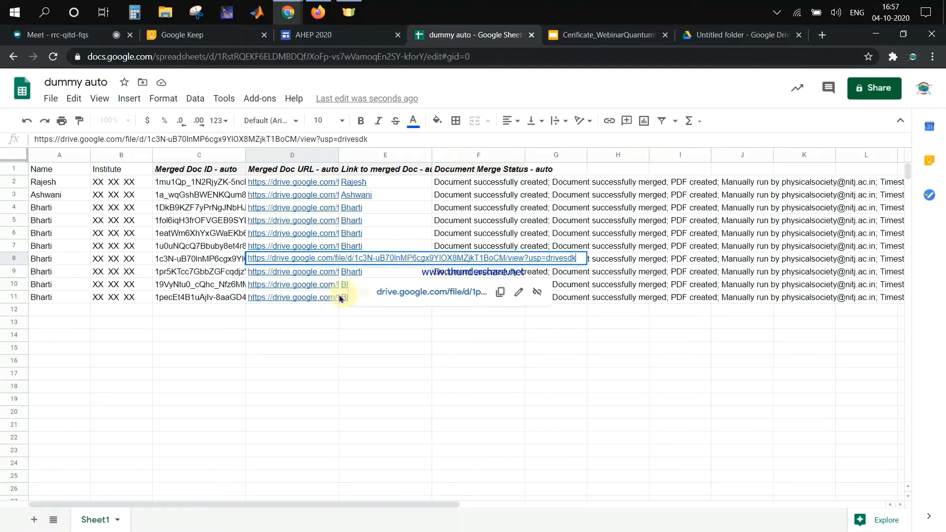
{"action": "left_click", "coordinate": [268, 302]}
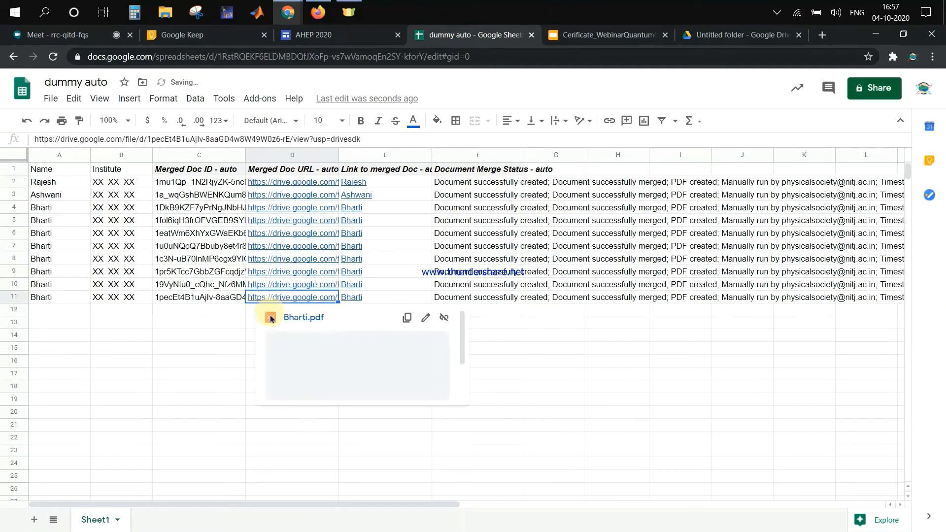
{"action": "left_click", "coordinate": [233, 323]}
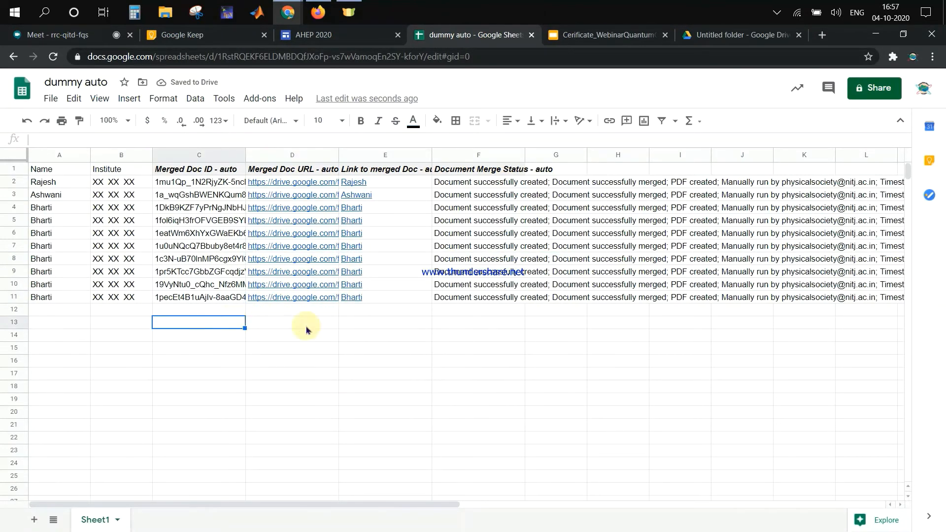